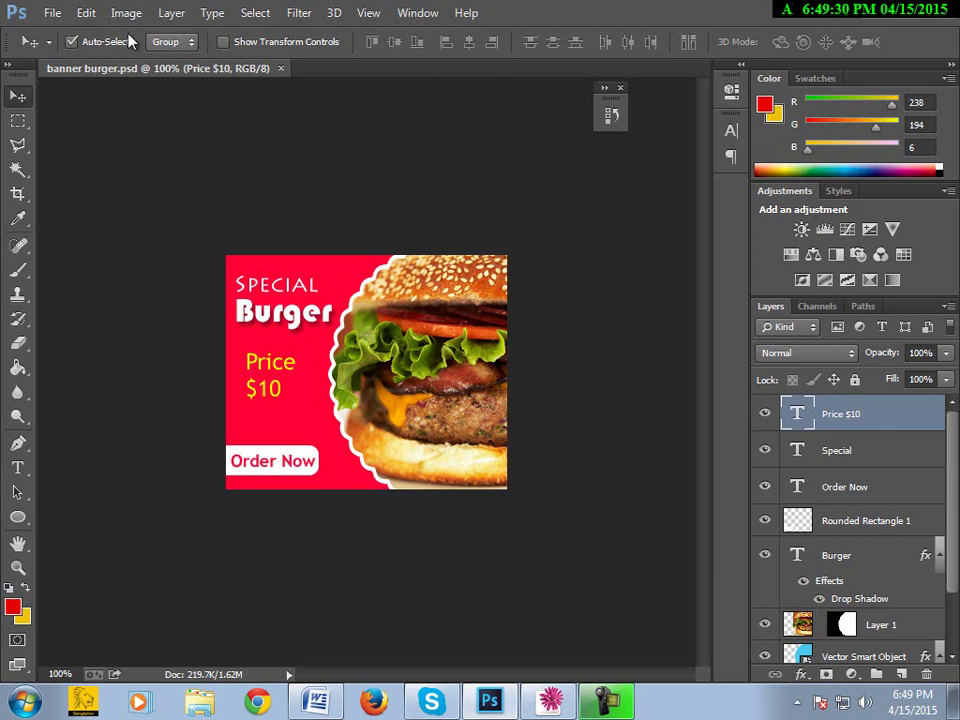
# Step: Create a new 300×250 pixel document
pyautogui.click(48, 13)
pyautogui.click(51, 34)
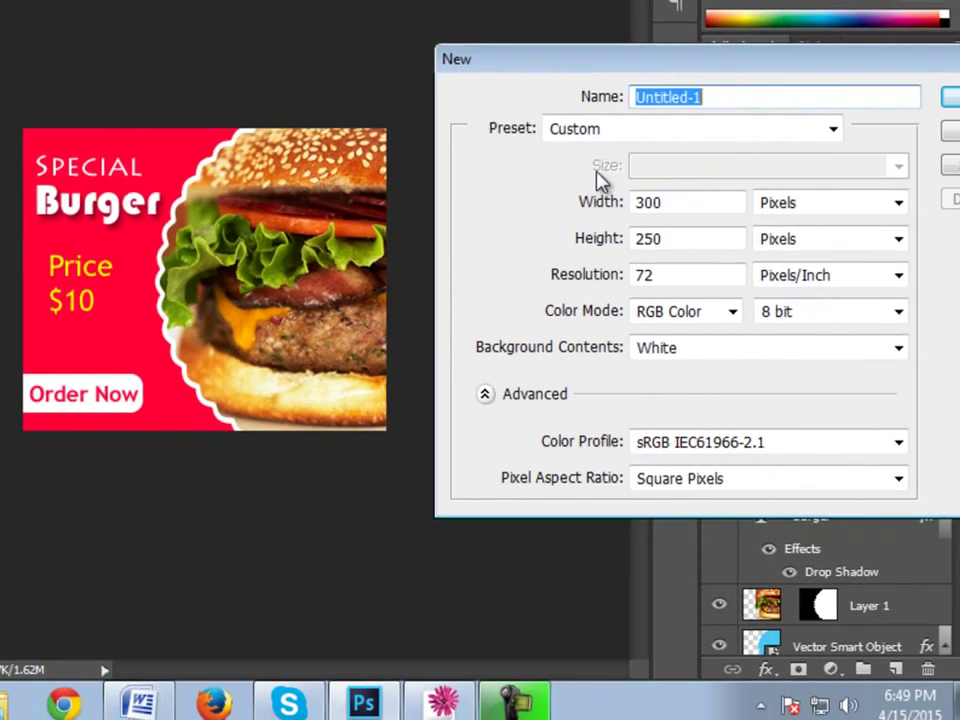
pyautogui.click(679, 240)
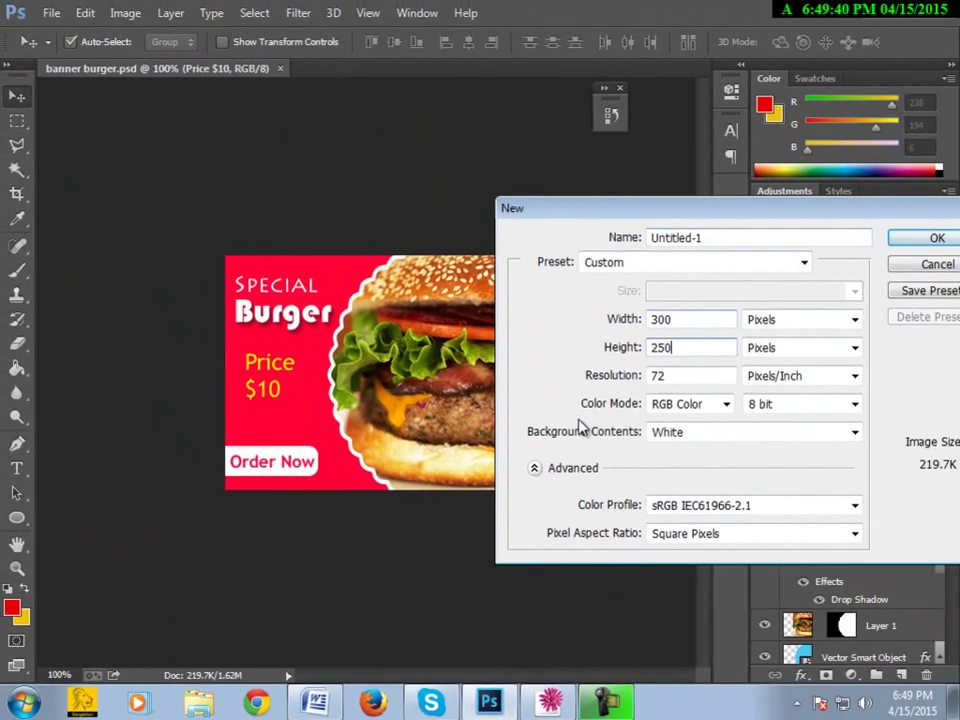
pyautogui.click(937, 239)
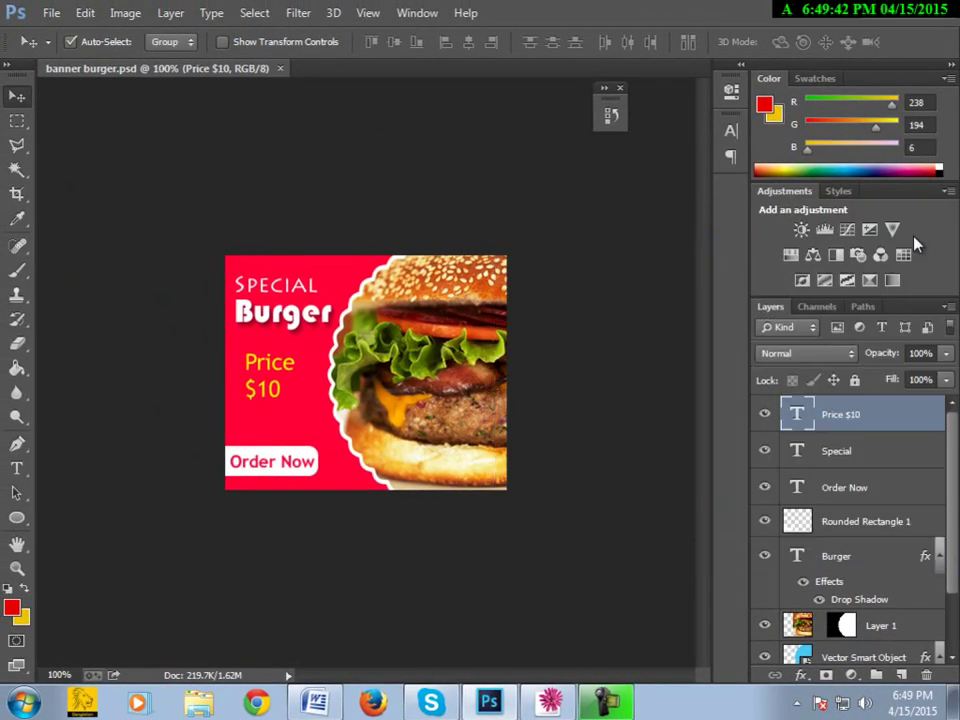
# Step: Fill the new Untitled-1 canvas solid red with the Paint Bucket, then return to the burger banner
pyautogui.click(236, 69)
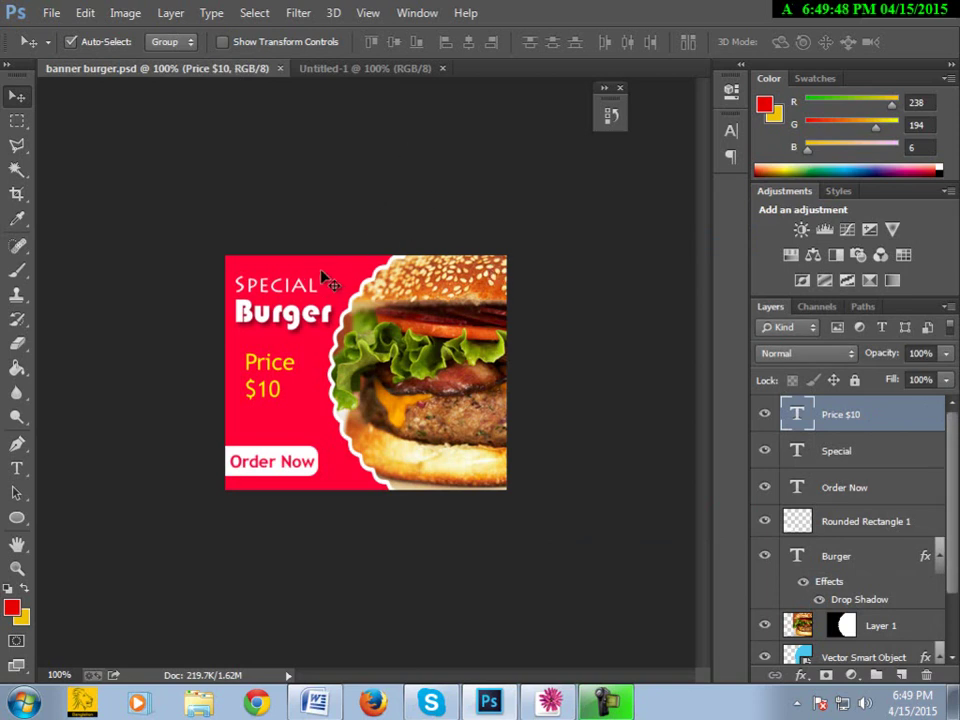
pyautogui.click(321, 76)
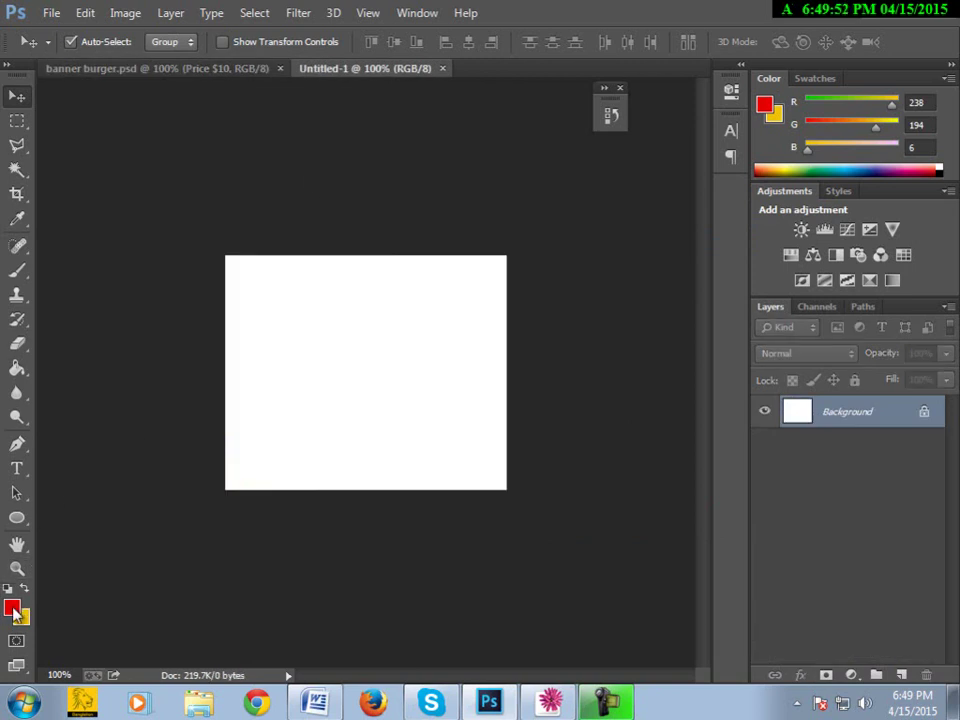
pyautogui.click(17, 368)
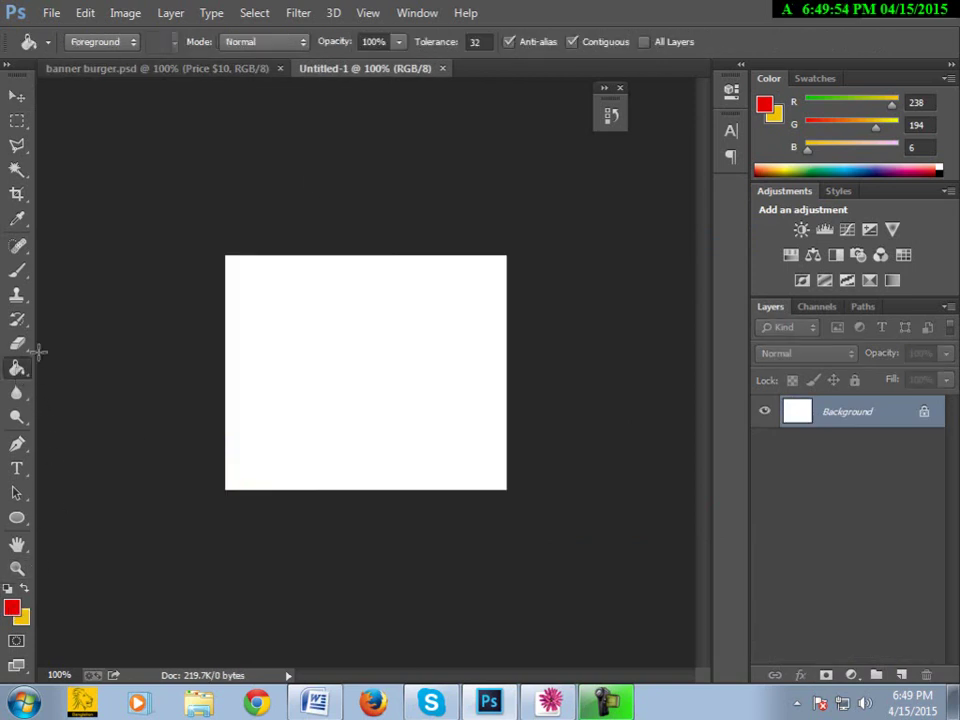
pyautogui.click(321, 332)
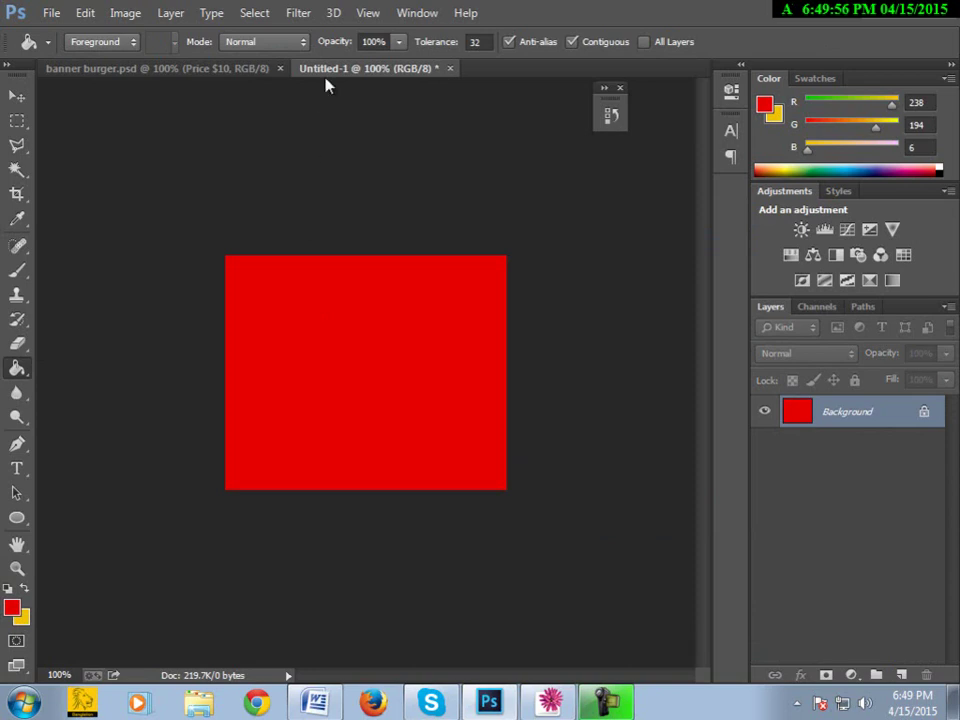
pyautogui.click(240, 70)
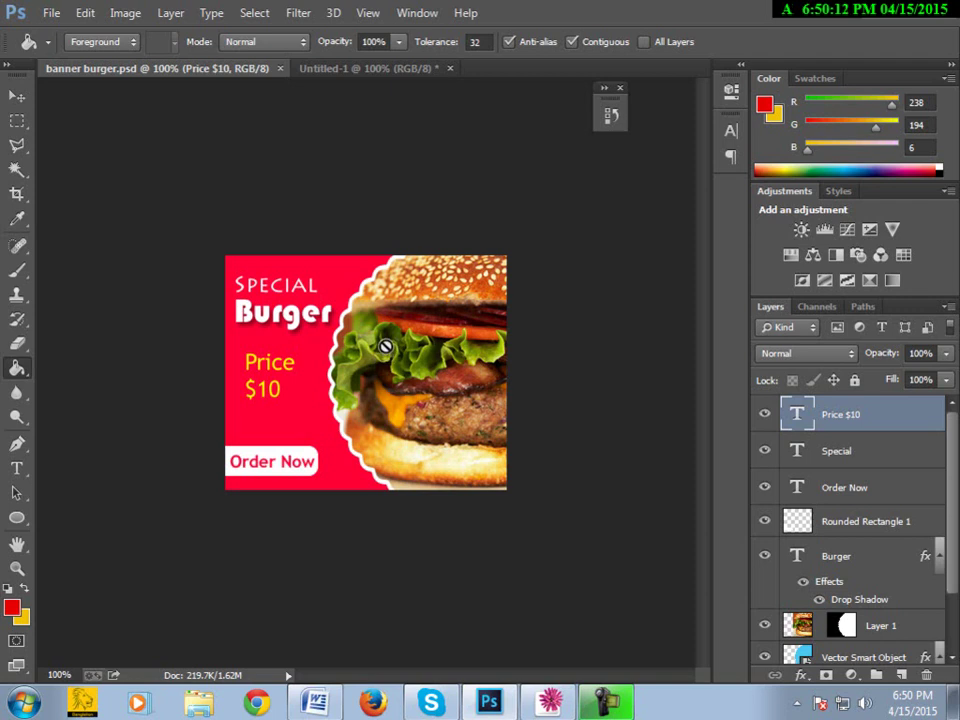
# Step: In Illustrator, choose the Ellipse tool with no stroke and a light yellow fill
pyautogui.click(897, 8)
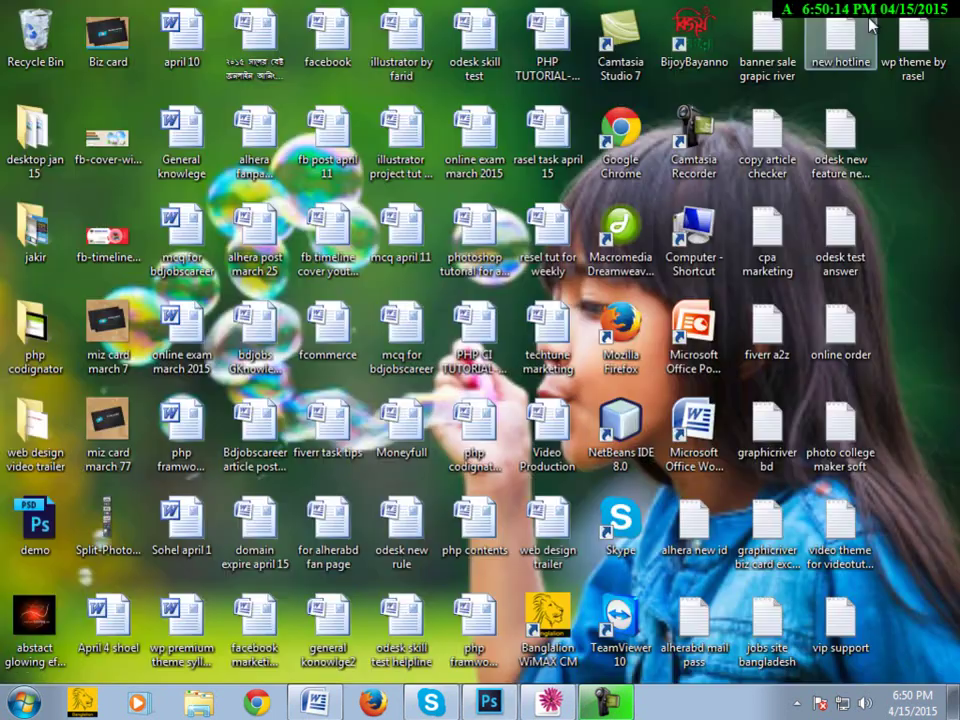
pyautogui.click(548, 686)
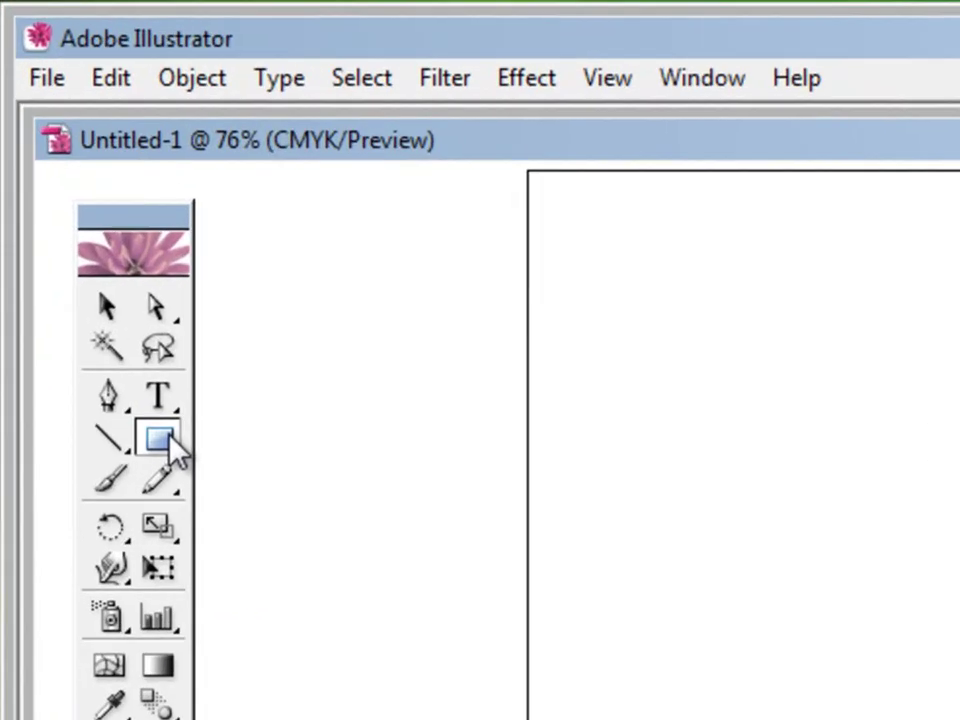
pyautogui.moveTo(75, 211); pyautogui.dragTo(123, 217)
pyautogui.moveTo(275, 489); pyautogui.dragTo(309, 473)
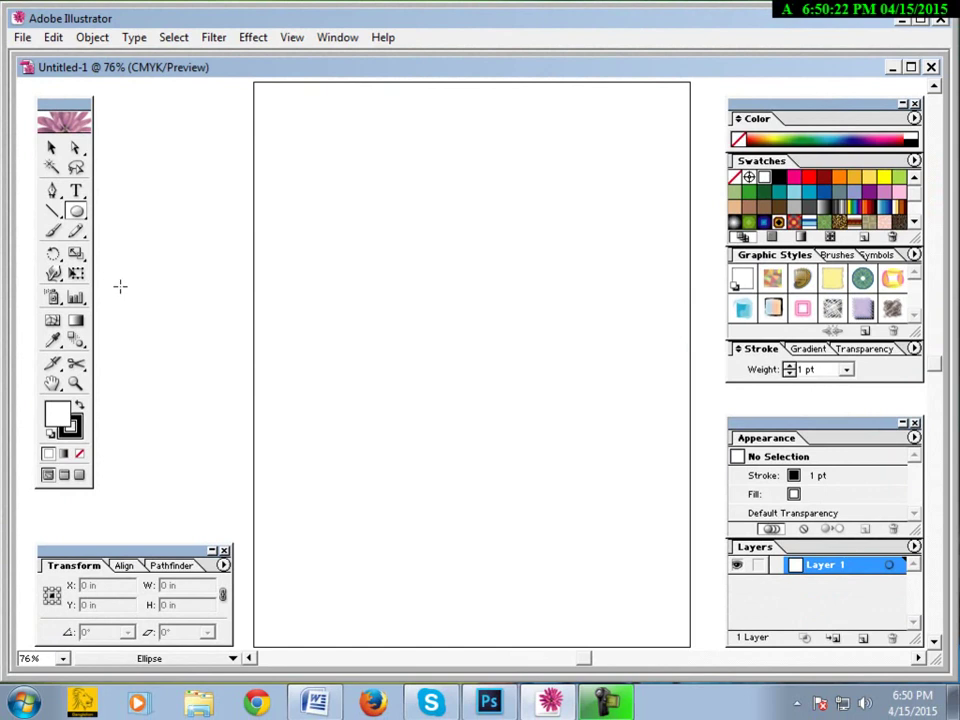
pyautogui.click(78, 407)
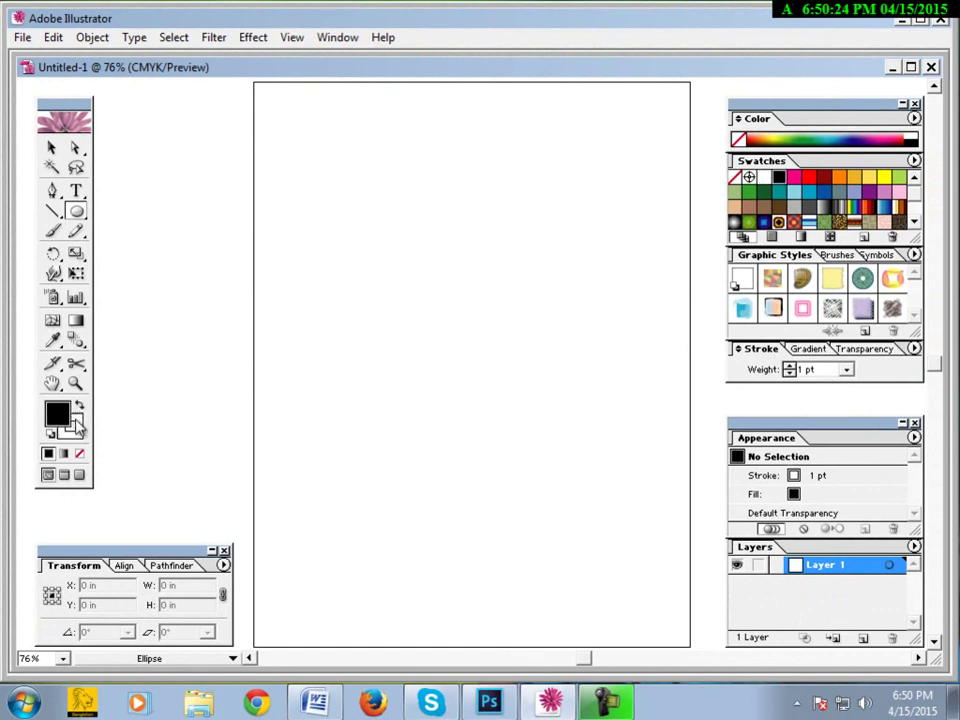
pyautogui.click(80, 455)
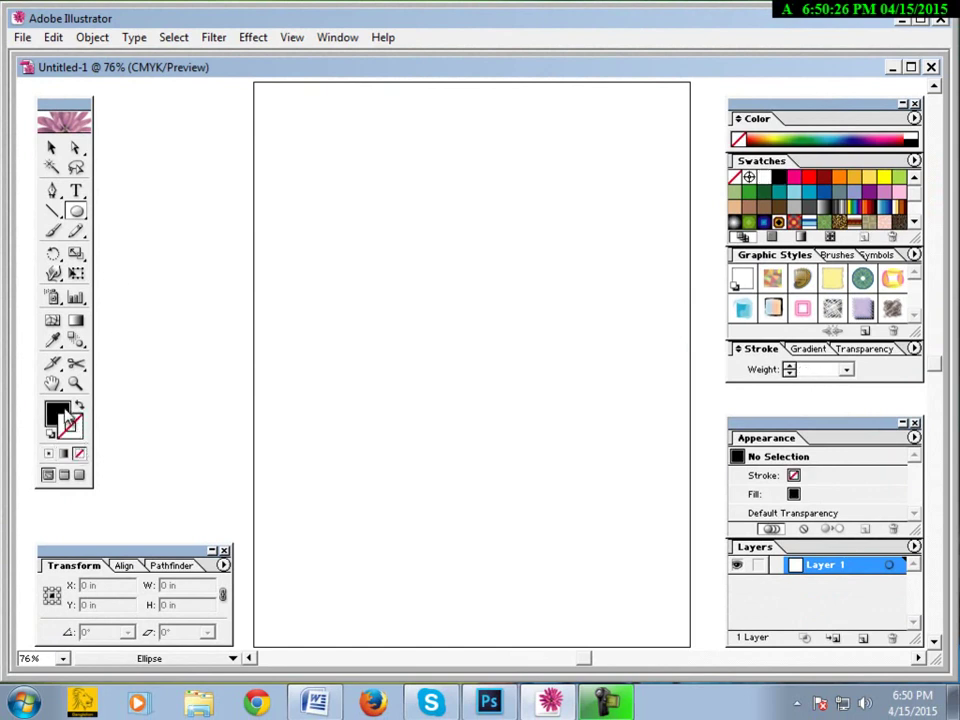
pyautogui.click(58, 418)
pyautogui.click(867, 180)
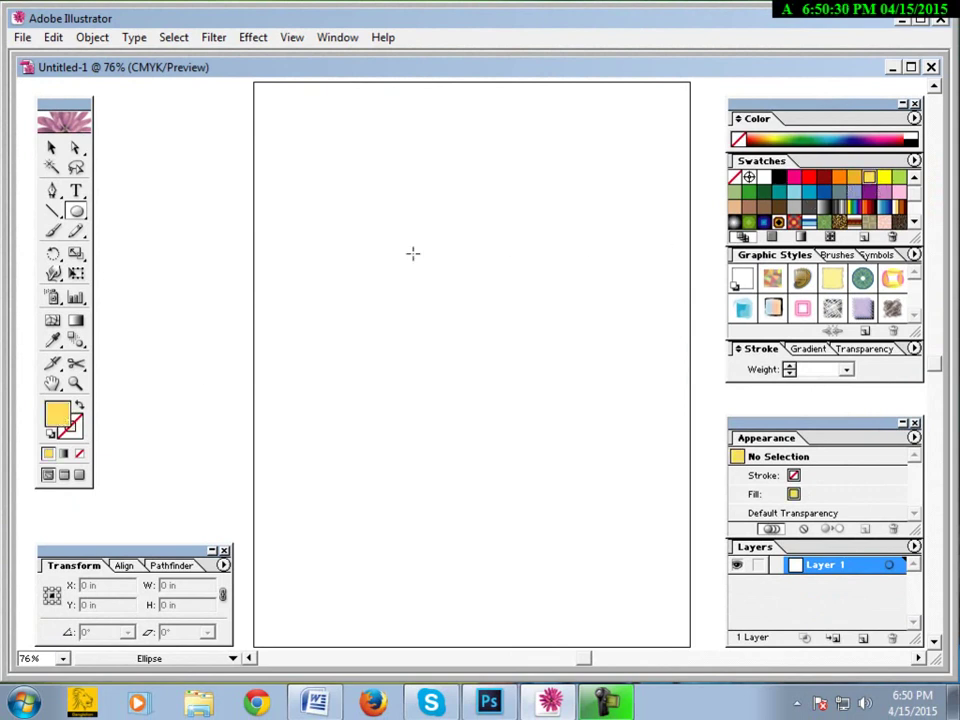
# Step: Draw a 3.125 in circle near the page centre and nudge it slightly left
pyautogui.moveTo(370, 256); pyautogui.dragTo(503, 417)
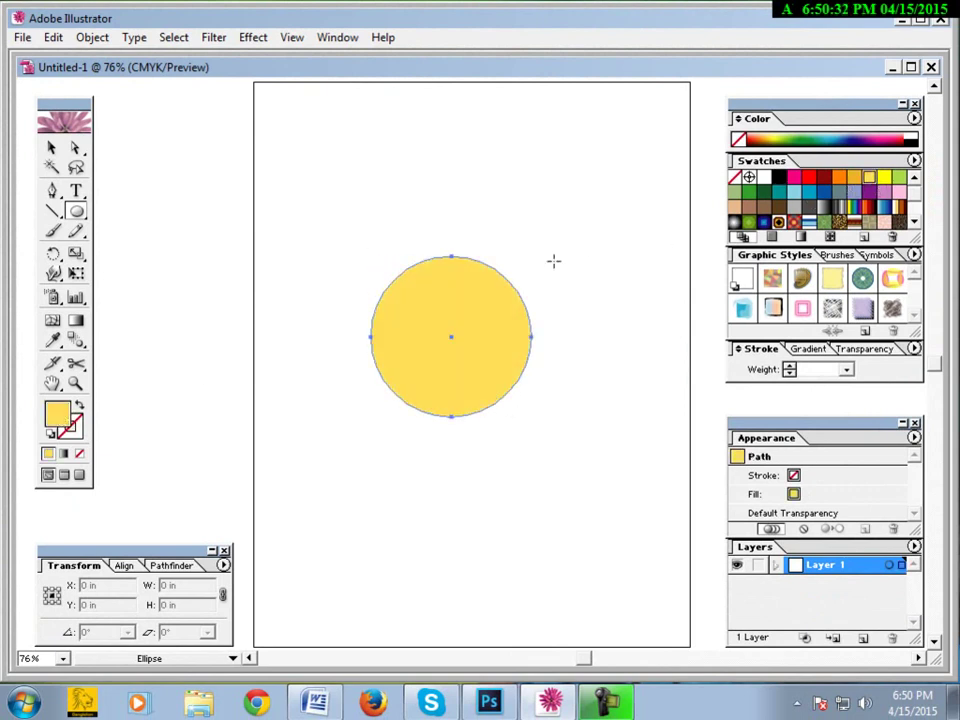
pyautogui.click(52, 148)
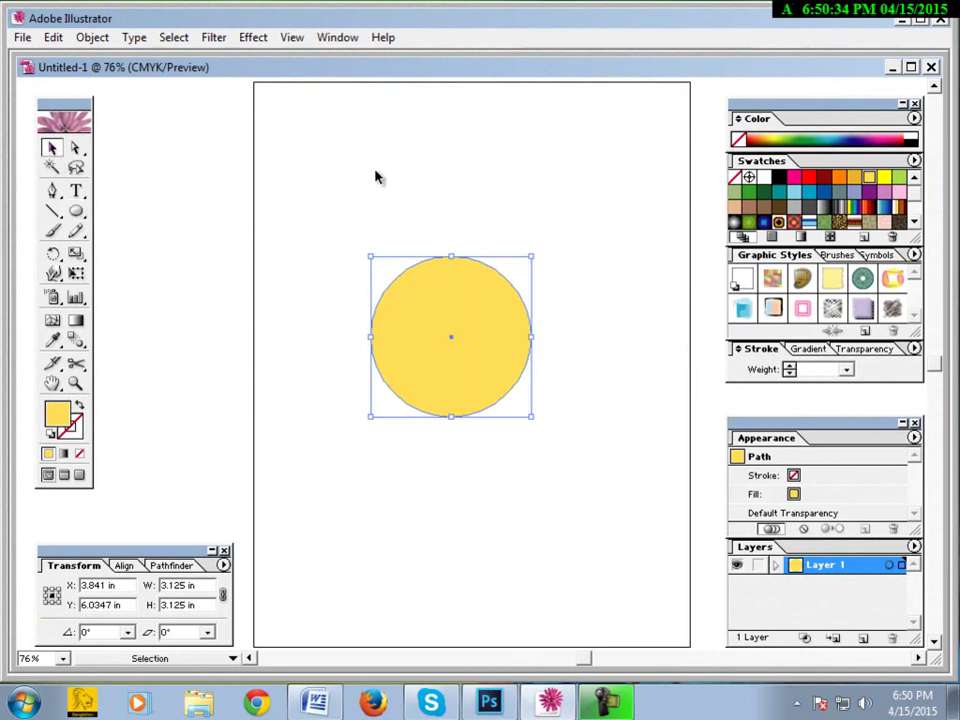
pyautogui.moveTo(500, 346); pyautogui.dragTo(490, 346)
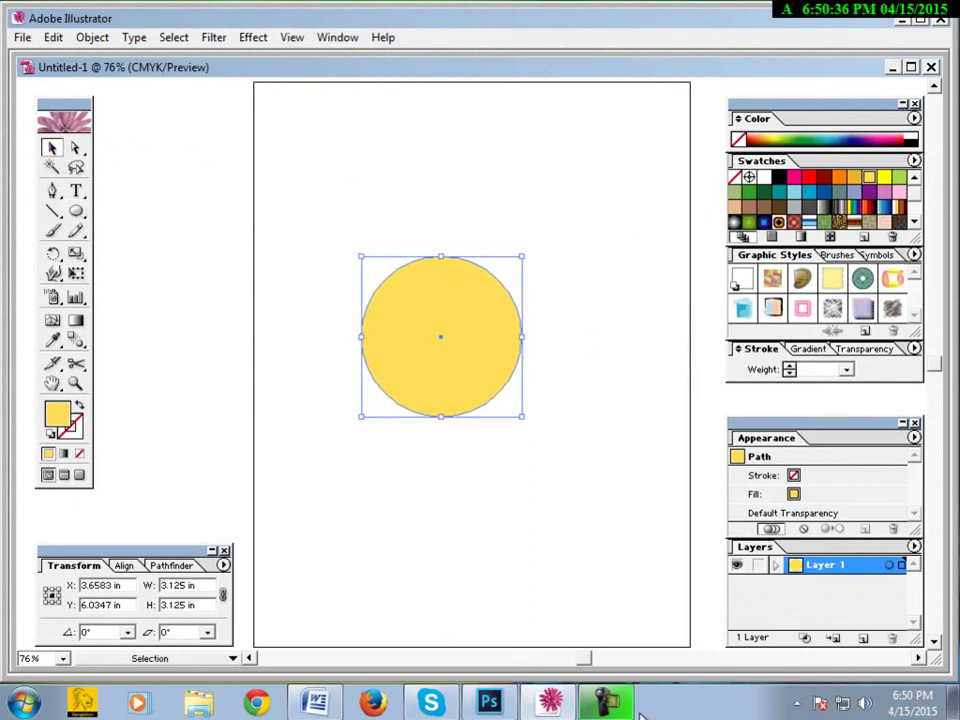
pyautogui.click(494, 704)
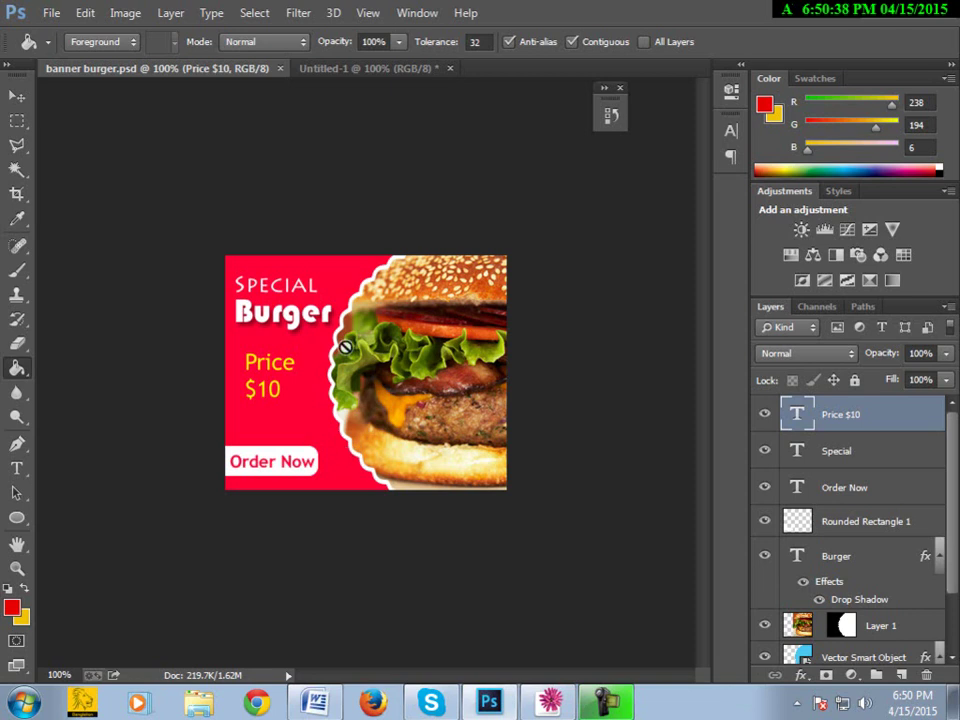
pyautogui.click(549, 703)
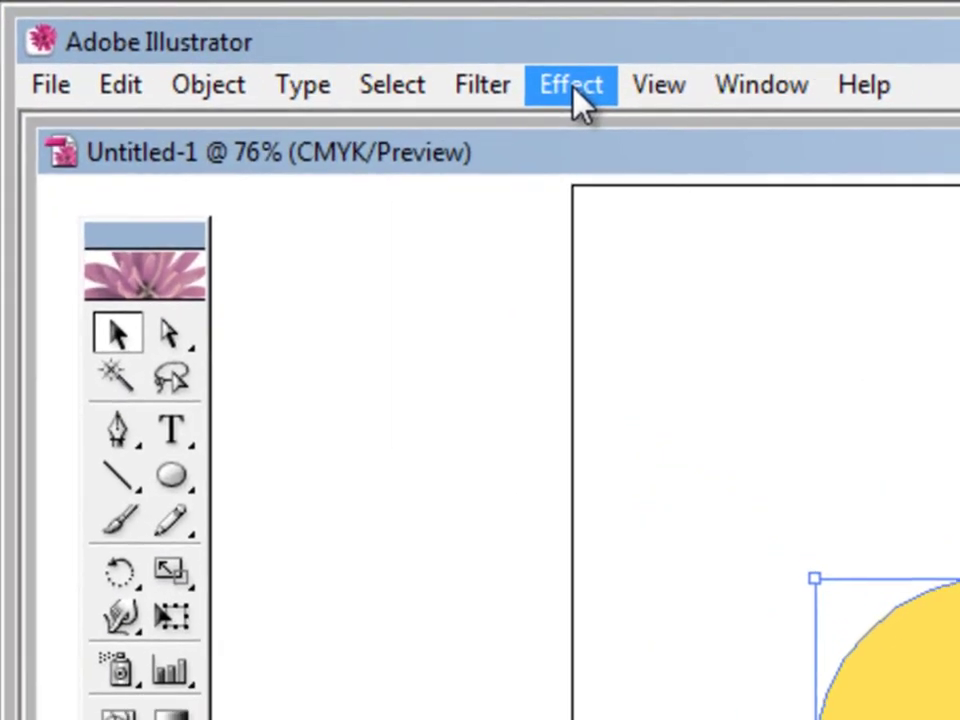
# Step: Open the Distort & Transform Zig Zag effect on the circle with Preview on
pyautogui.click(338, 48)
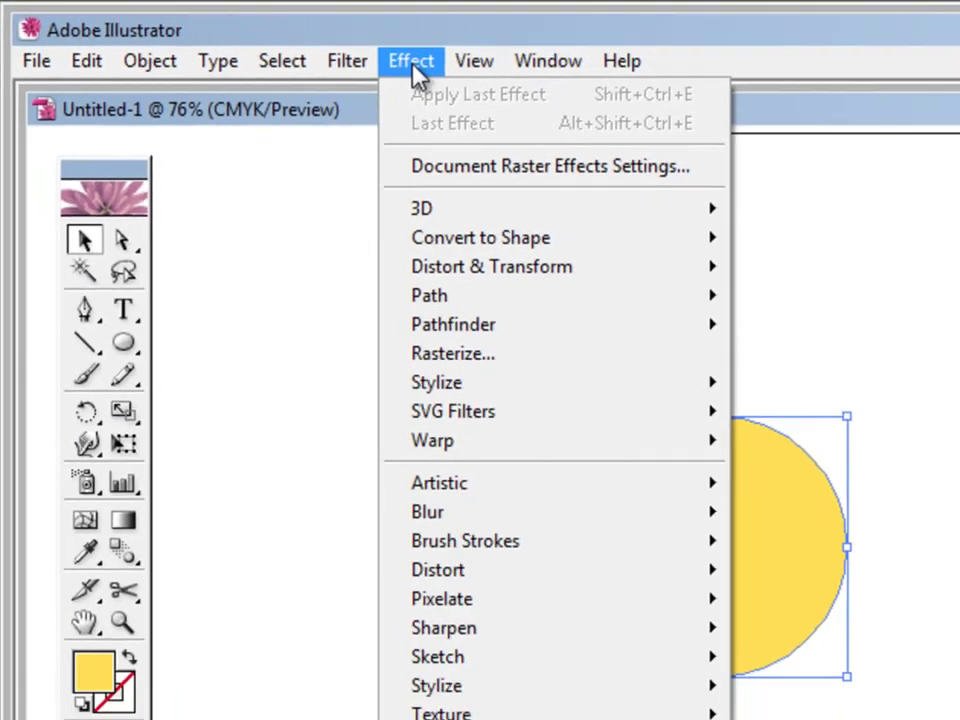
pyautogui.moveTo(442, 238)
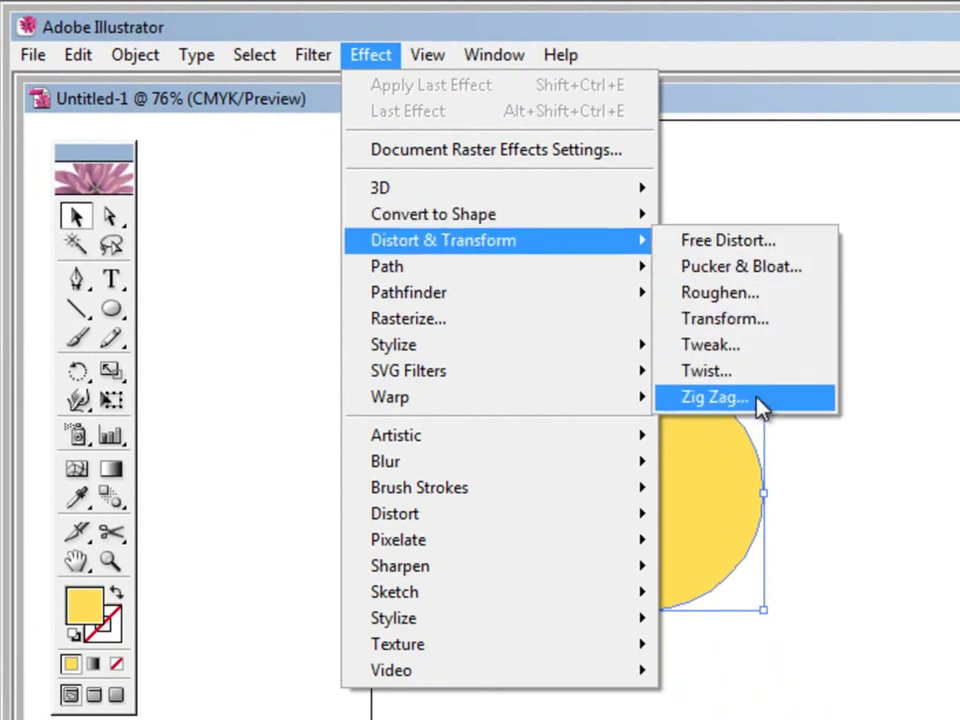
pyautogui.click(716, 398)
pyautogui.moveTo(765, 368); pyautogui.dragTo(712, 640)
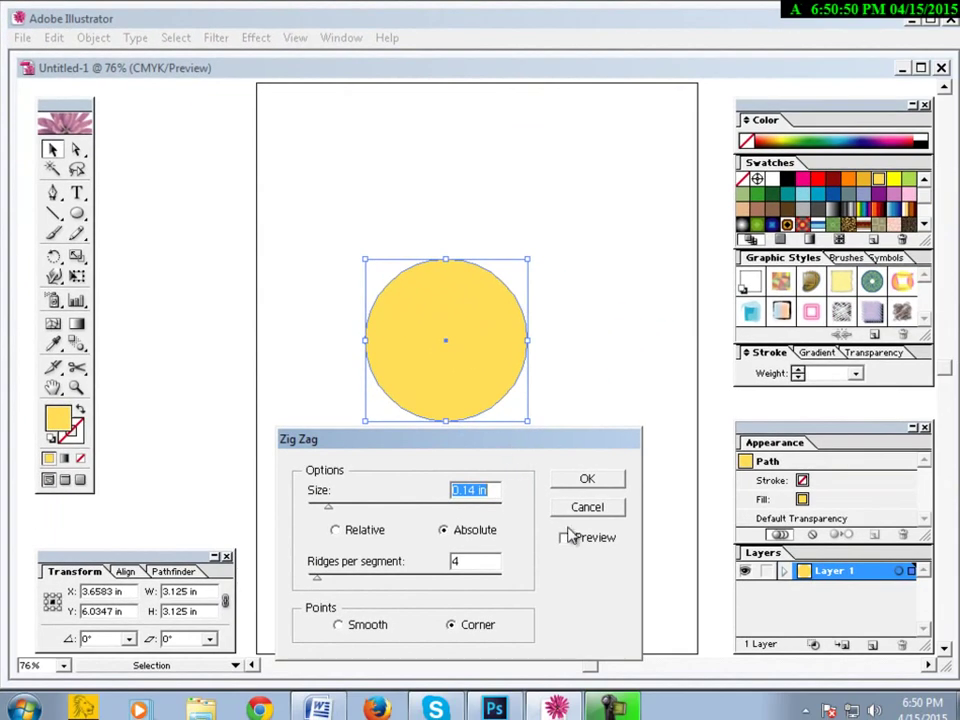
pyautogui.click(565, 539)
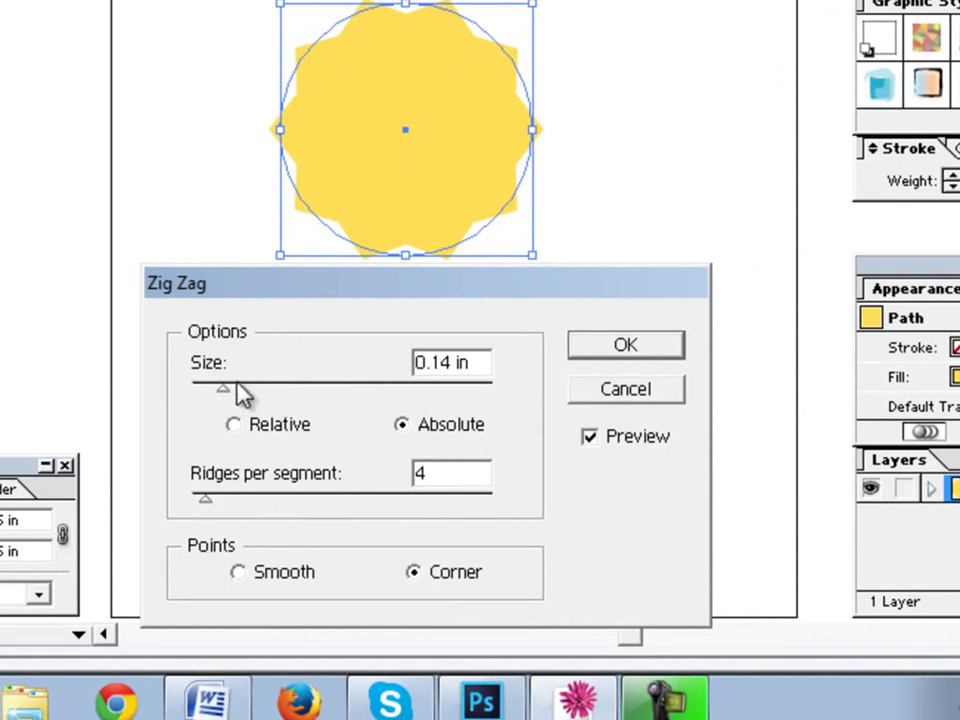
# Step: Set Zig Zag size 0.04 in, 19 ridges, Smooth points, and apply it
pyautogui.moveTo(211, 398); pyautogui.dragTo(205, 398)
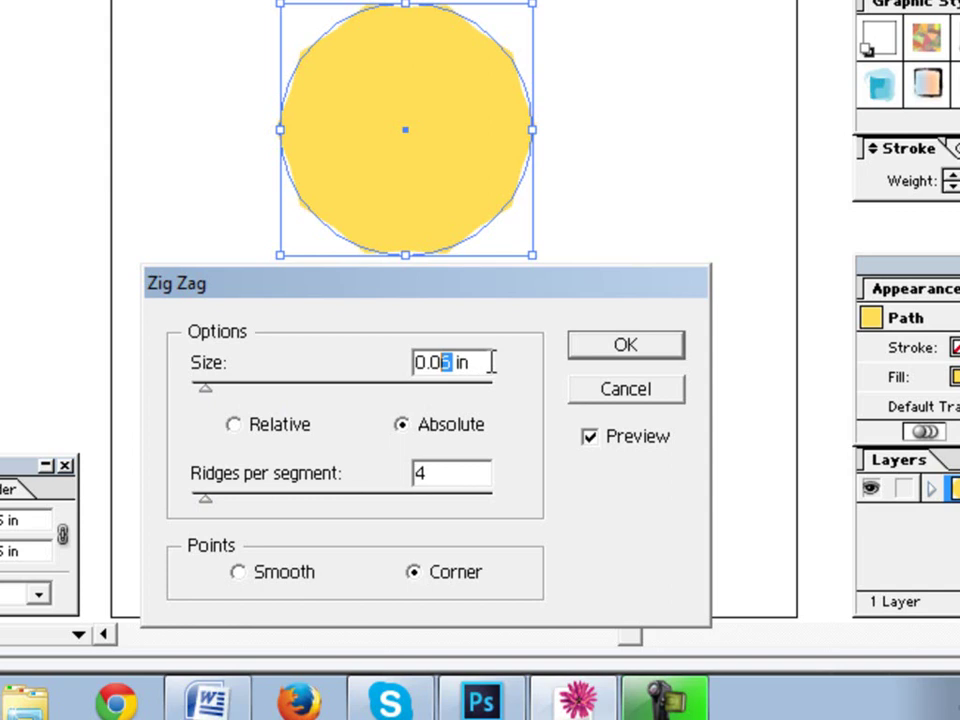
pyautogui.write('3')
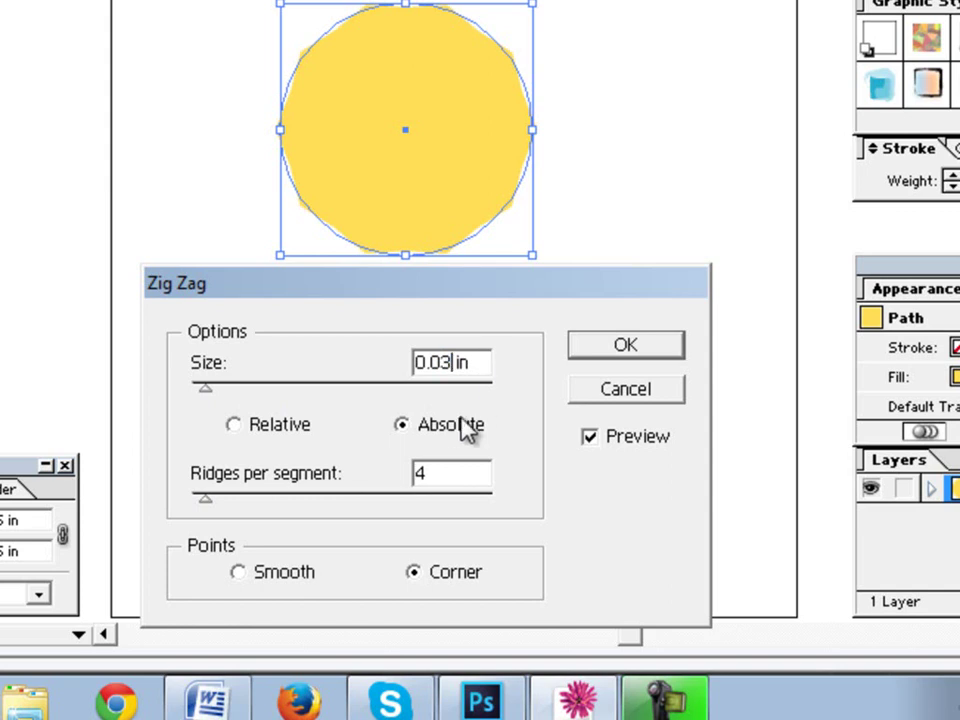
pyautogui.moveTo(206, 497); pyautogui.dragTo(232, 501)
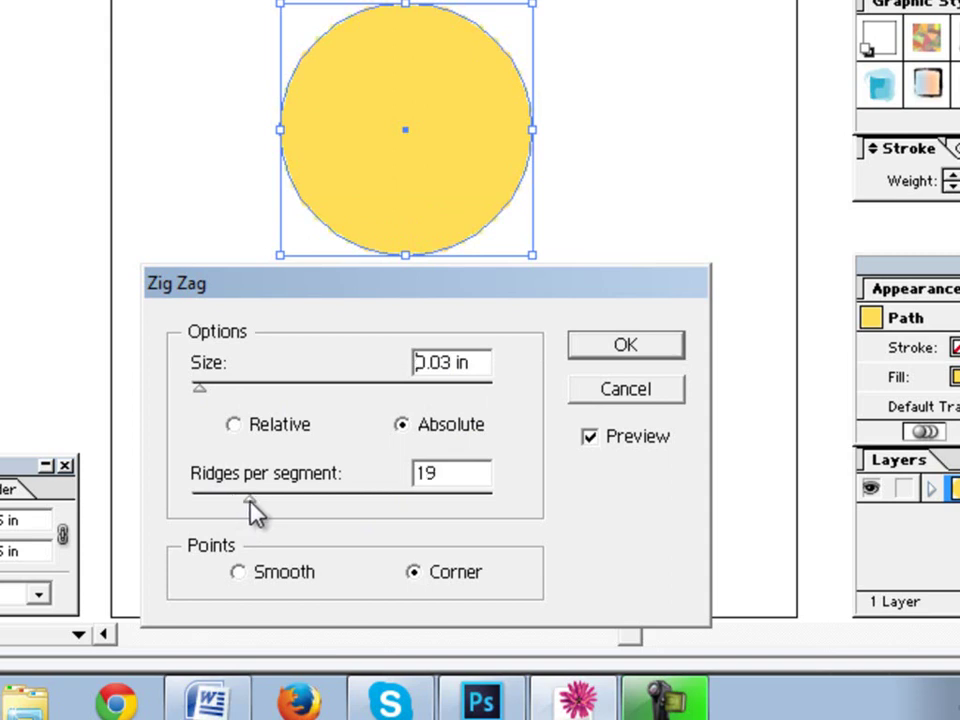
pyautogui.click(238, 573)
pyautogui.moveTo(365, 298); pyautogui.dragTo(381, 313)
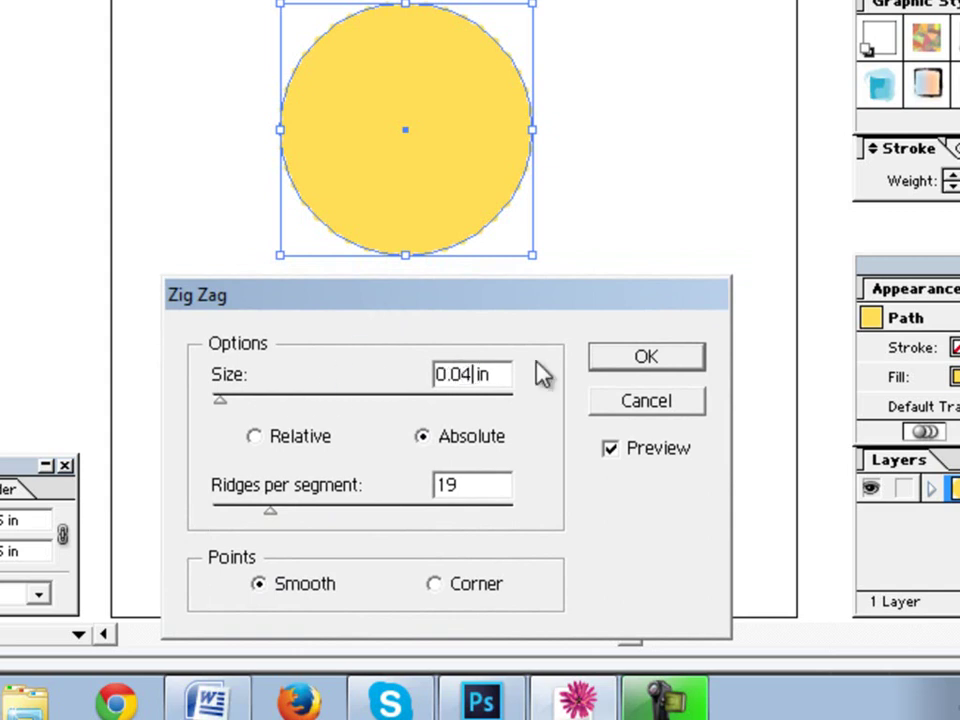
pyautogui.press('Tab')
pyautogui.moveTo(545, 320); pyautogui.dragTo(654, 242)
pyautogui.click(739, 294)
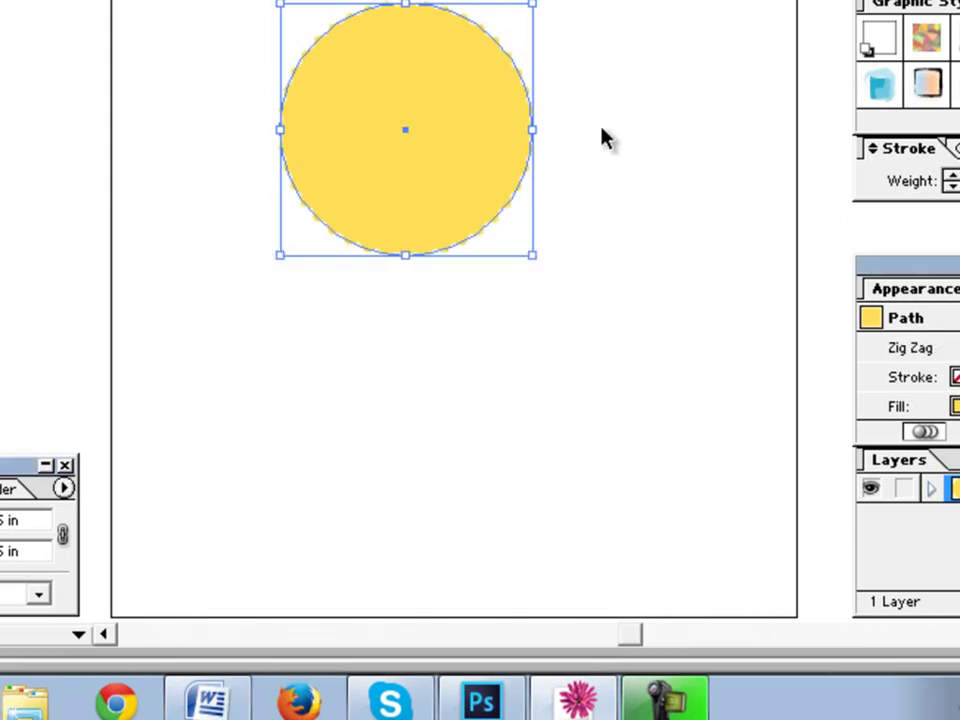
# Step: Deselect to inspect the scalloped edge, then reselect the yellow circle
pyautogui.click(605, 137)
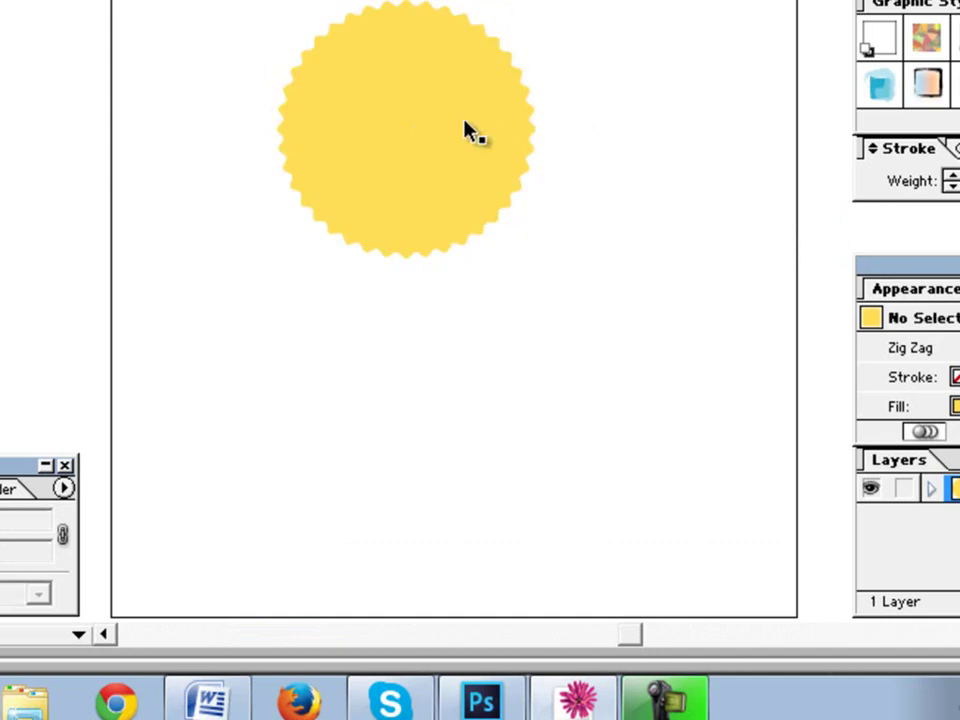
pyautogui.click(466, 130)
pyautogui.click(581, 146)
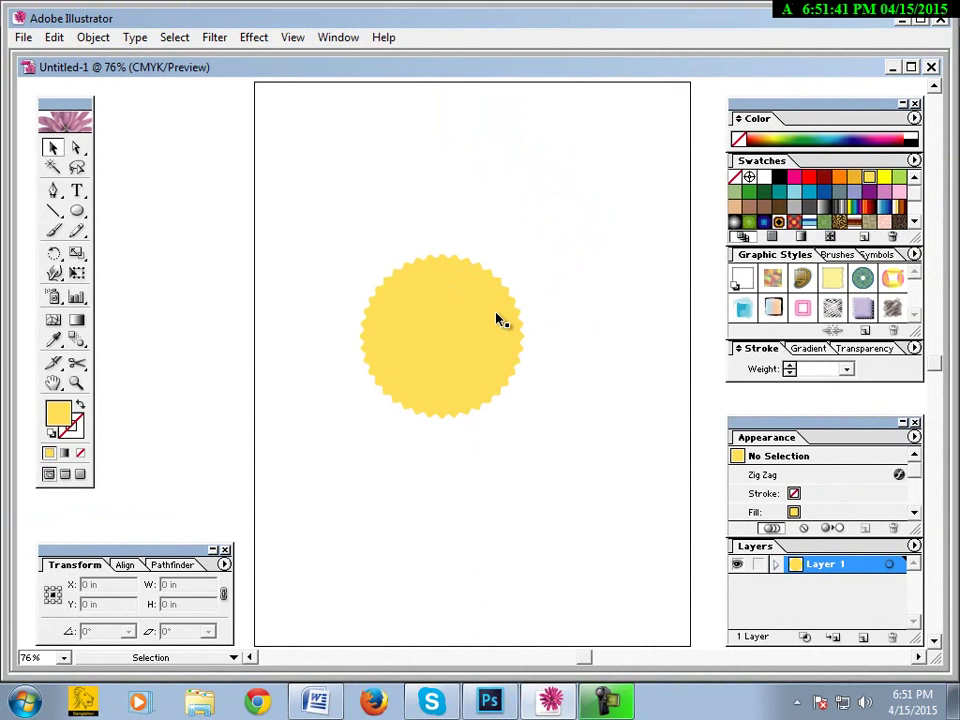
pyautogui.click(448, 354)
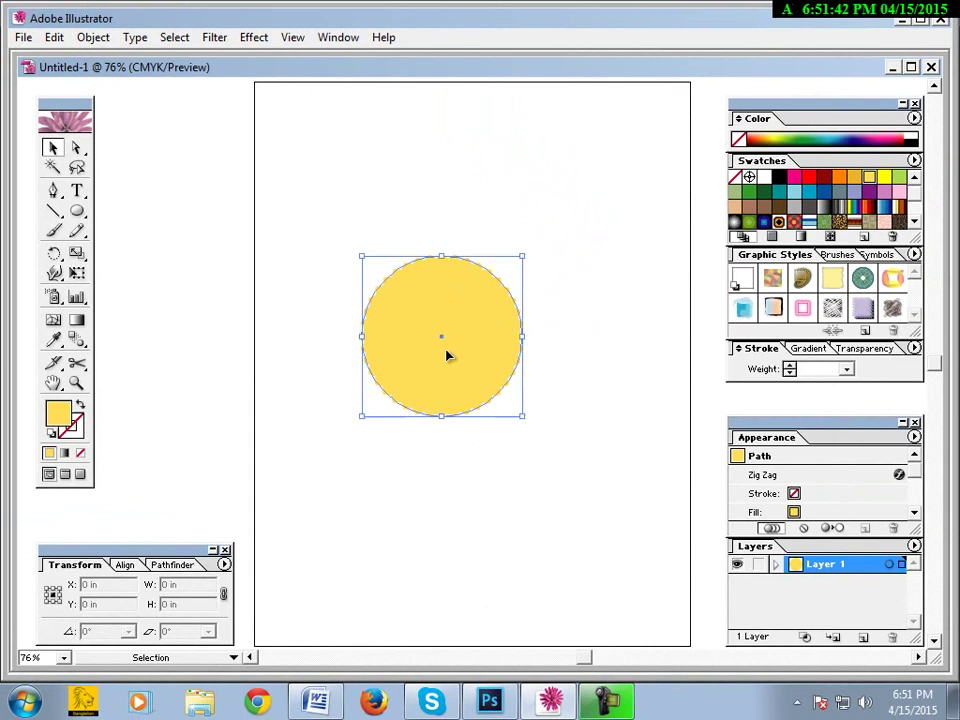
# Step: Paste the scalloped circle into the red Untitled-1 document
pyautogui.click(898, 18)
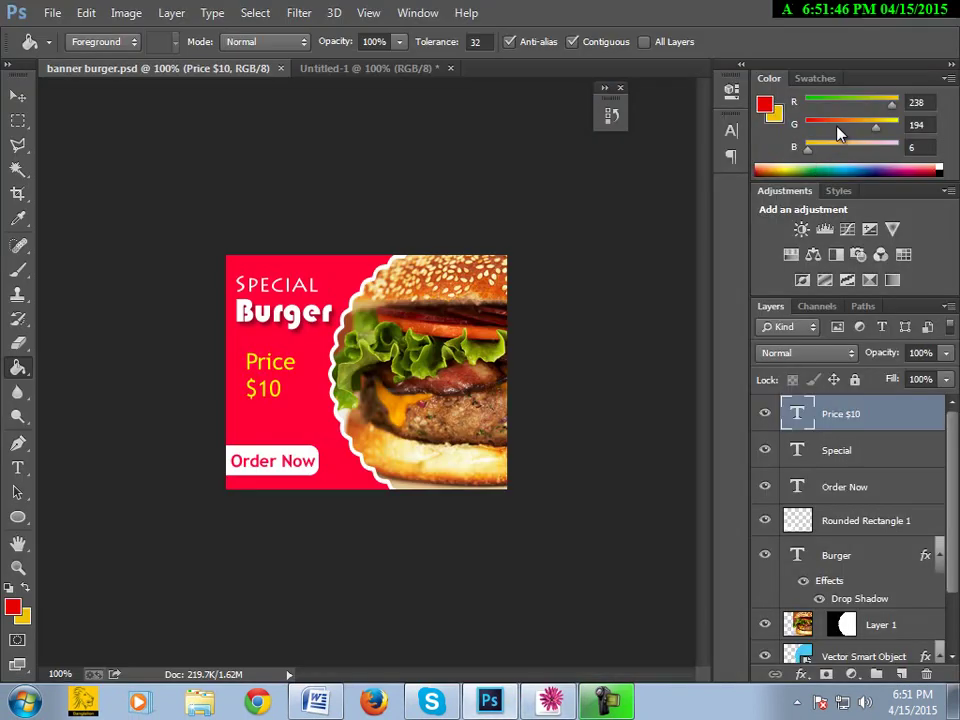
pyautogui.click(333, 69)
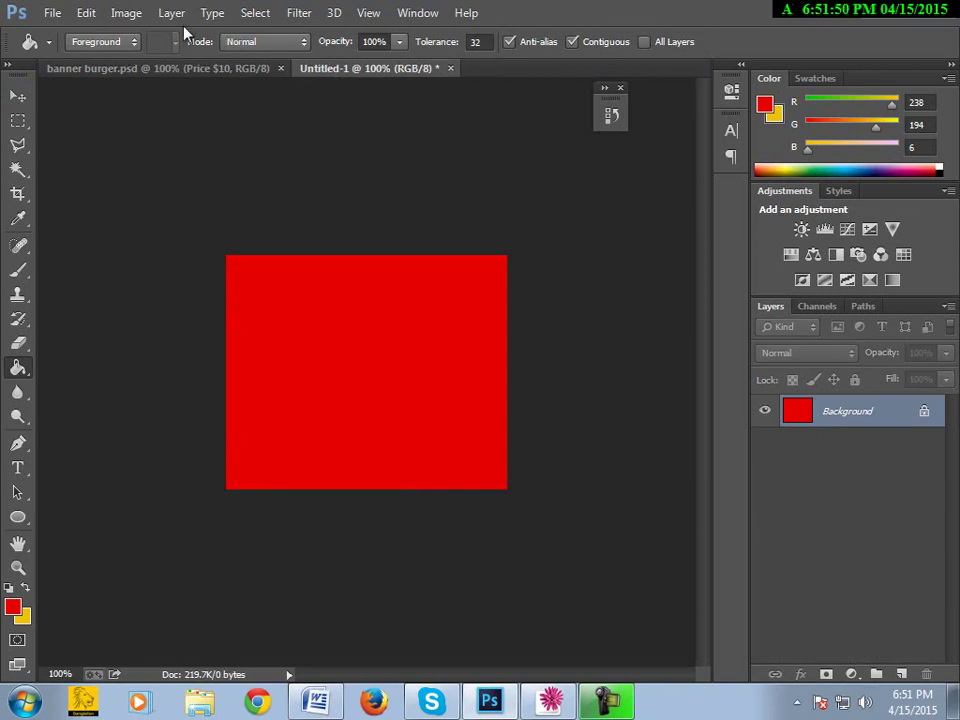
pyautogui.hotkey('ctrl', 'v')
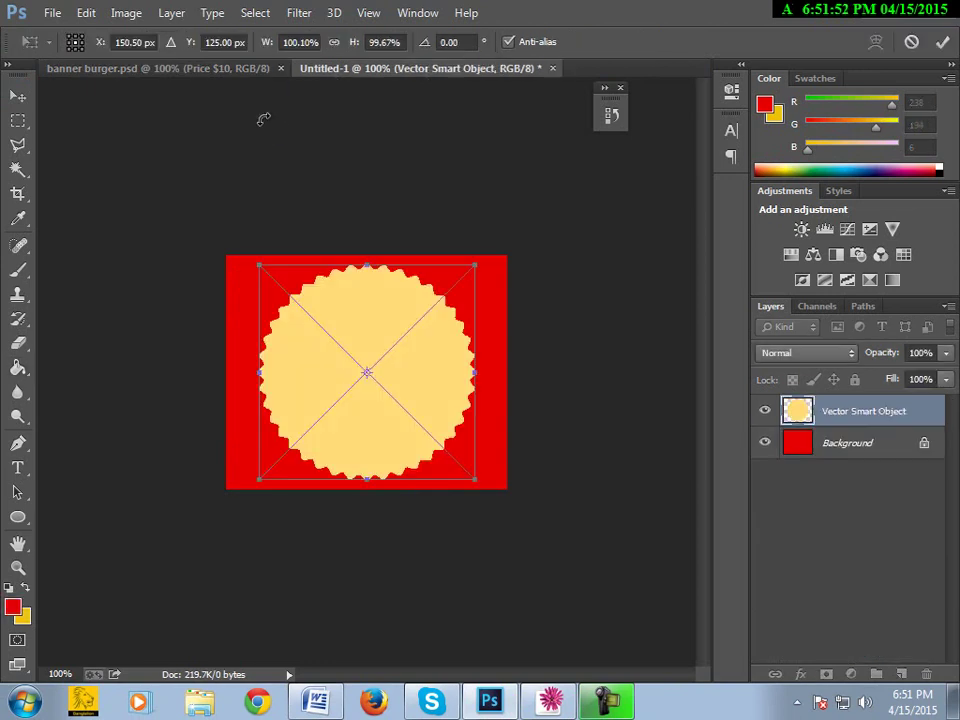
pyautogui.press('Return')
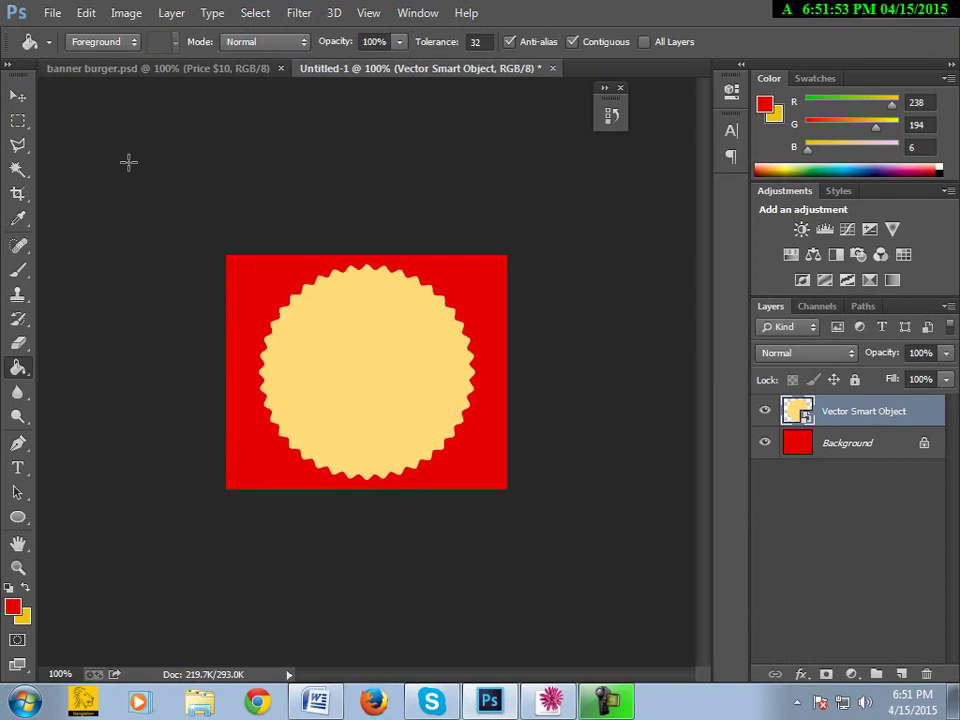
# Step: Enlarge the scalloped shape and push it right so its edge runs down the middle
pyautogui.click(18, 95)
pyautogui.moveTo(367, 347); pyautogui.dragTo(408, 349)
pyautogui.hotkey('ctrl', 't')
pyautogui.moveTo(514, 259); pyautogui.dragTo(548, 234)
pyautogui.moveTo(448, 289); pyautogui.dragTo(488, 303)
pyautogui.press('Return')
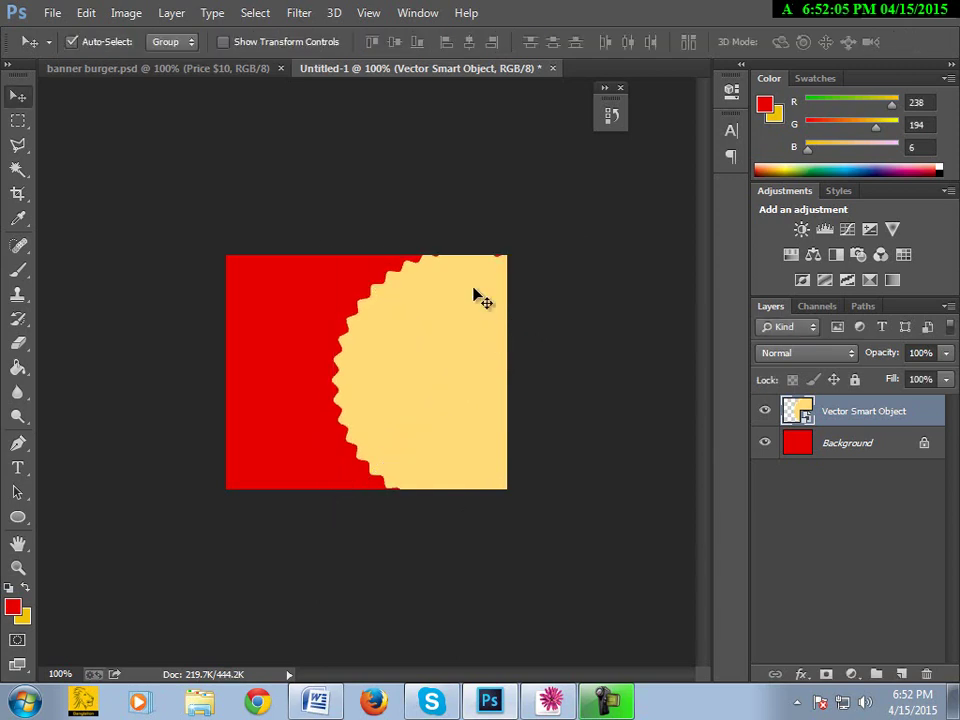
# Step: Compare the layout with the finished burger banner
pyautogui.click(218, 69)
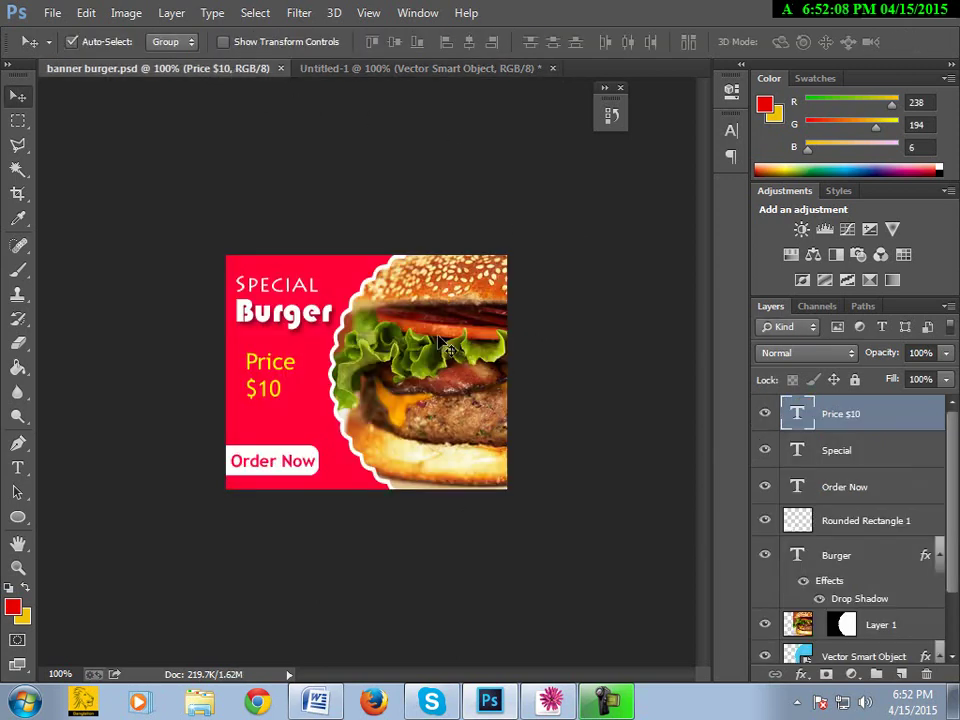
pyautogui.click(389, 72)
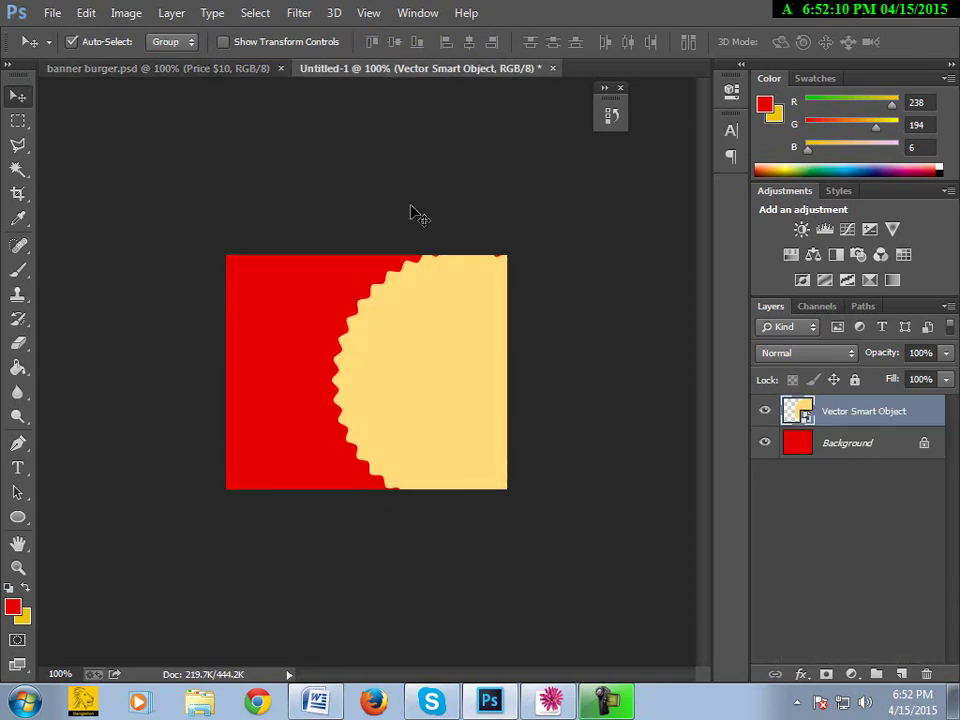
pyautogui.click(243, 70)
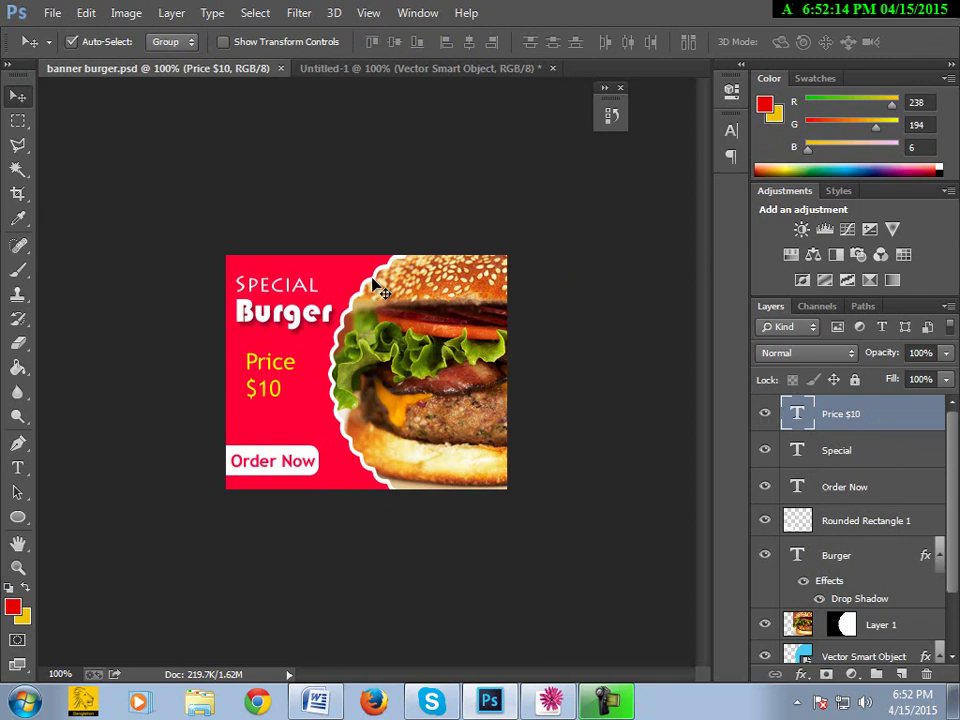
pyautogui.click(427, 75)
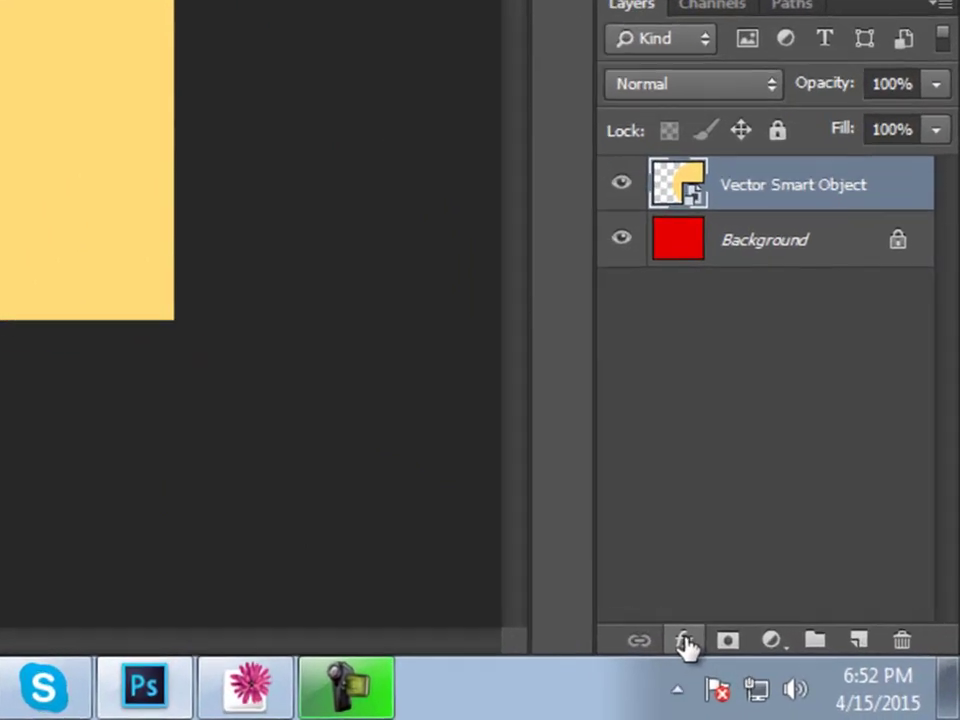
# Step: Add a white (ffffff) 4 px outside Stroke and a Drop Shadow in Layer Style
pyautogui.click(801, 674)
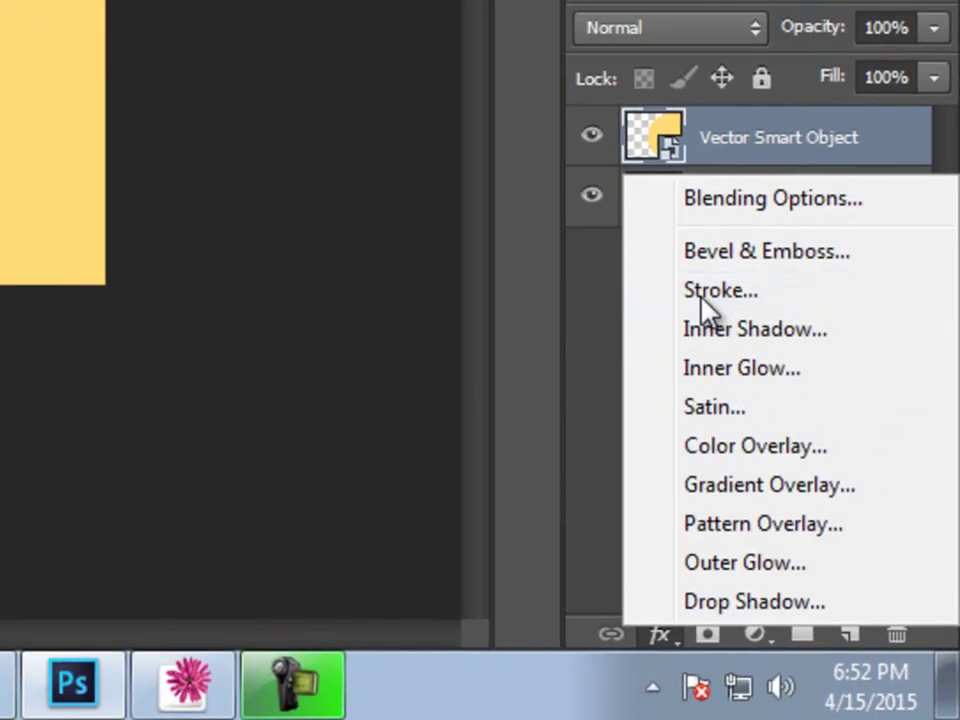
pyautogui.click(703, 292)
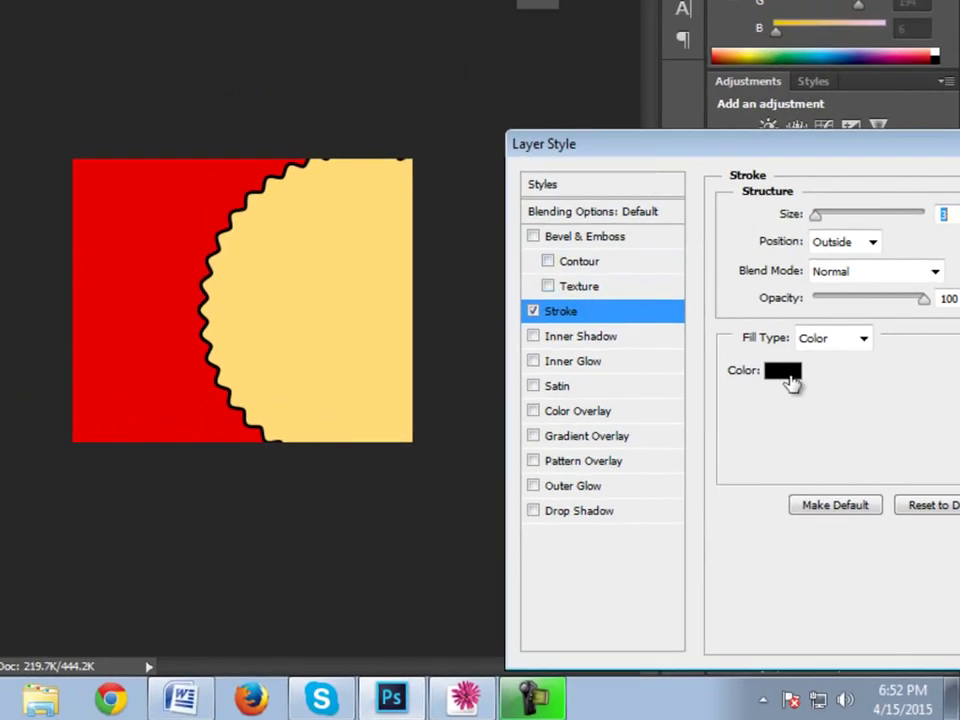
pyautogui.click(789, 373)
pyautogui.click(89, 56)
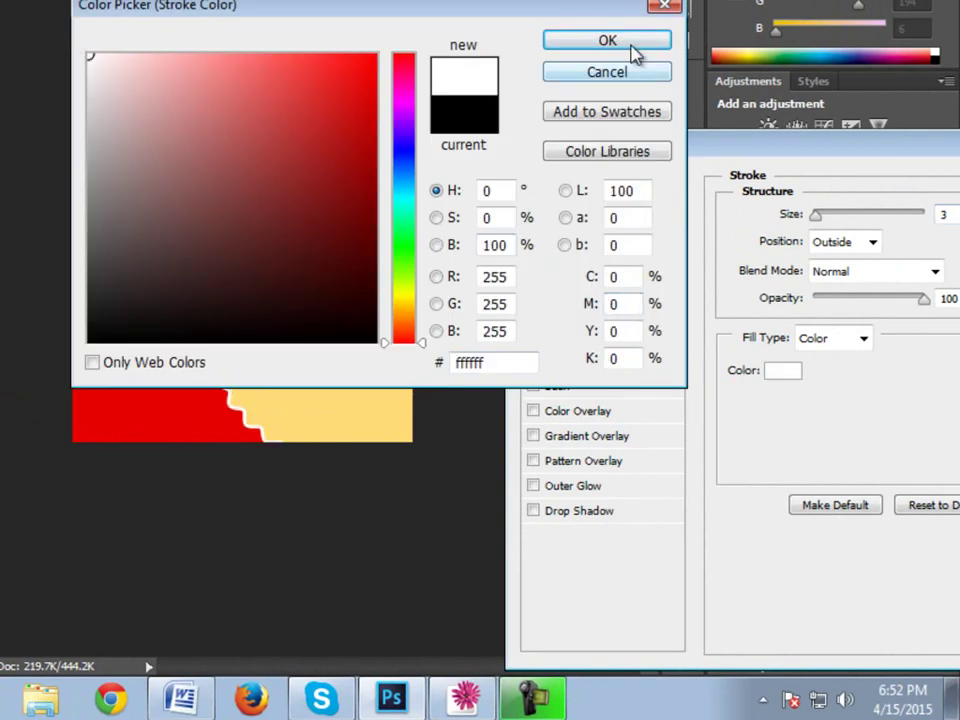
pyautogui.click(607, 41)
pyautogui.moveTo(917, 152); pyautogui.dragTo(839, 191)
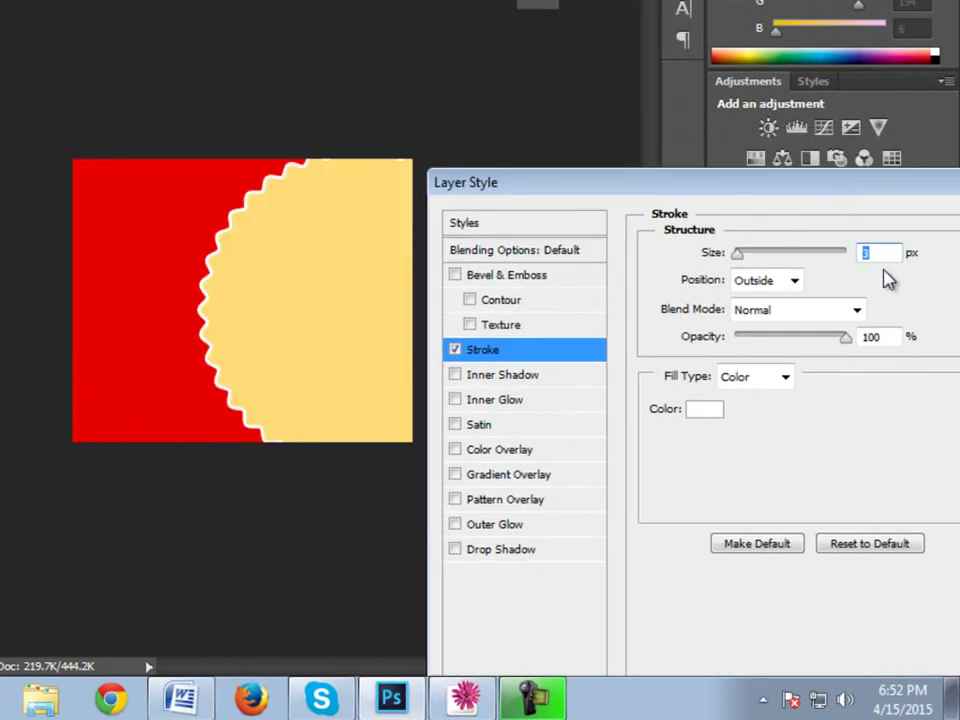
pyautogui.write('4')
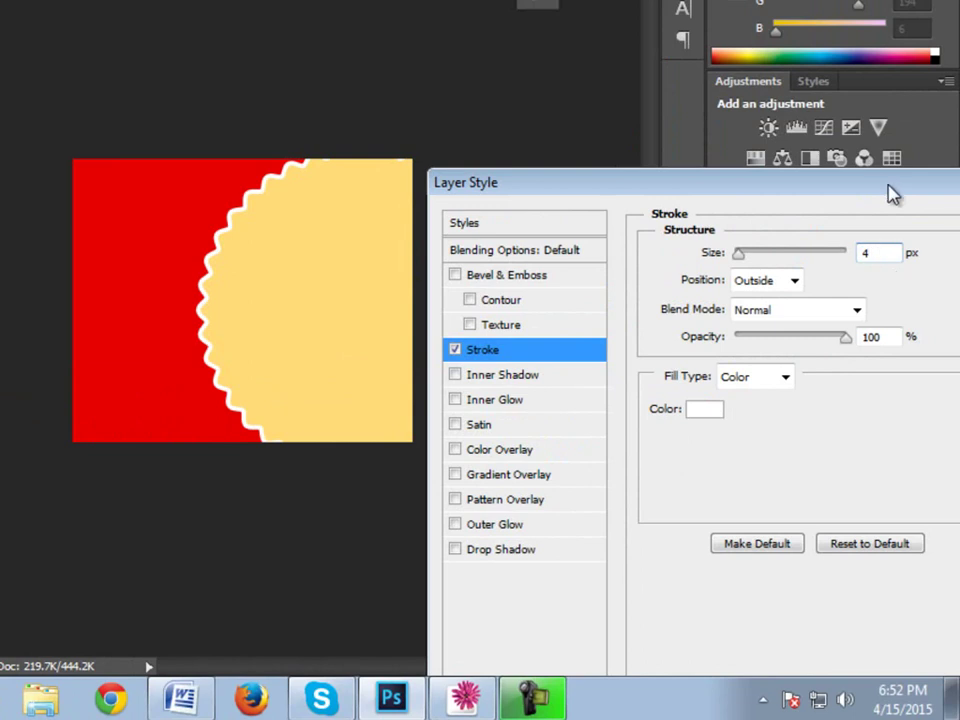
pyautogui.moveTo(879, 201)
pyautogui.mouseDown()
pyautogui.moveTo(850, 206)
pyautogui.moveTo(874, 205)
pyautogui.mouseUp()
pyautogui.click(455, 552)
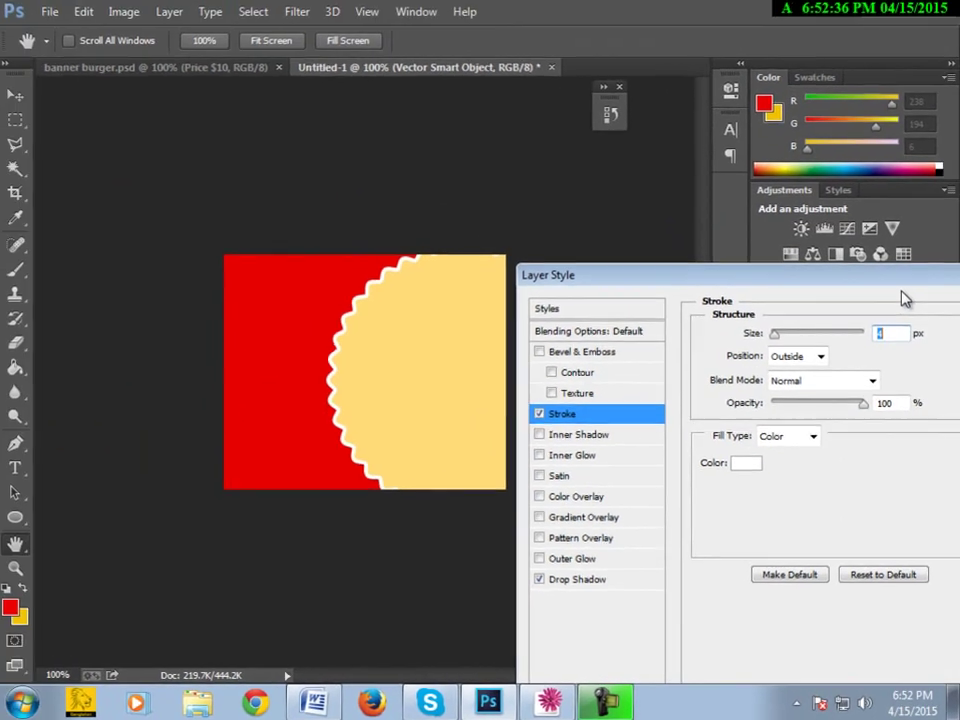
pyautogui.moveTo(885, 229); pyautogui.dragTo(750, 312)
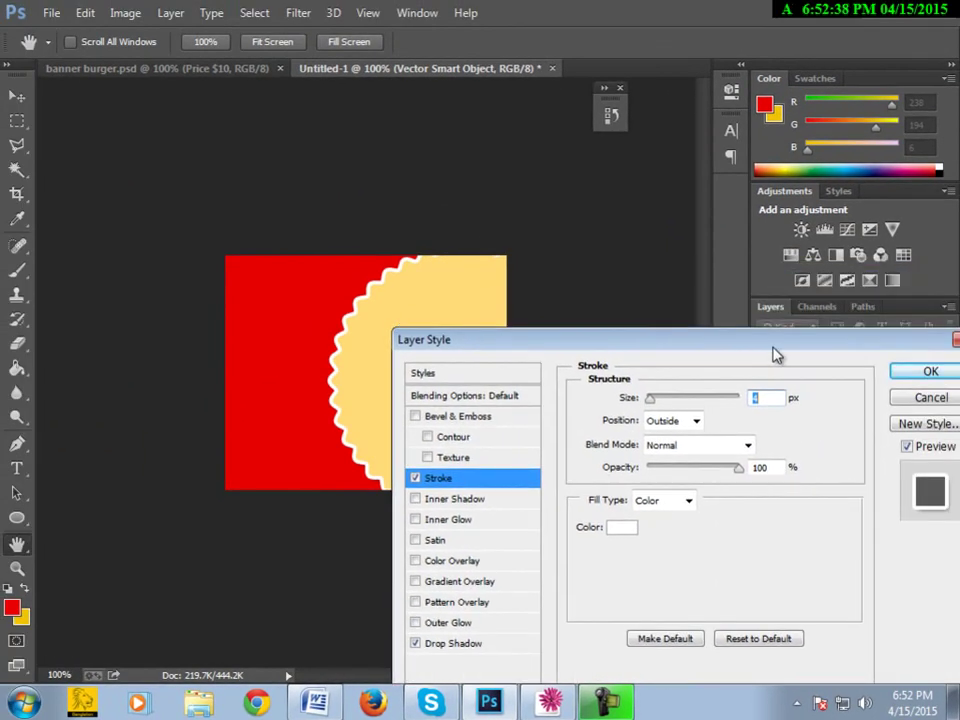
# Step: Apply the stroke and shadow styles and check the finished banner for reference
pyautogui.click(924, 373)
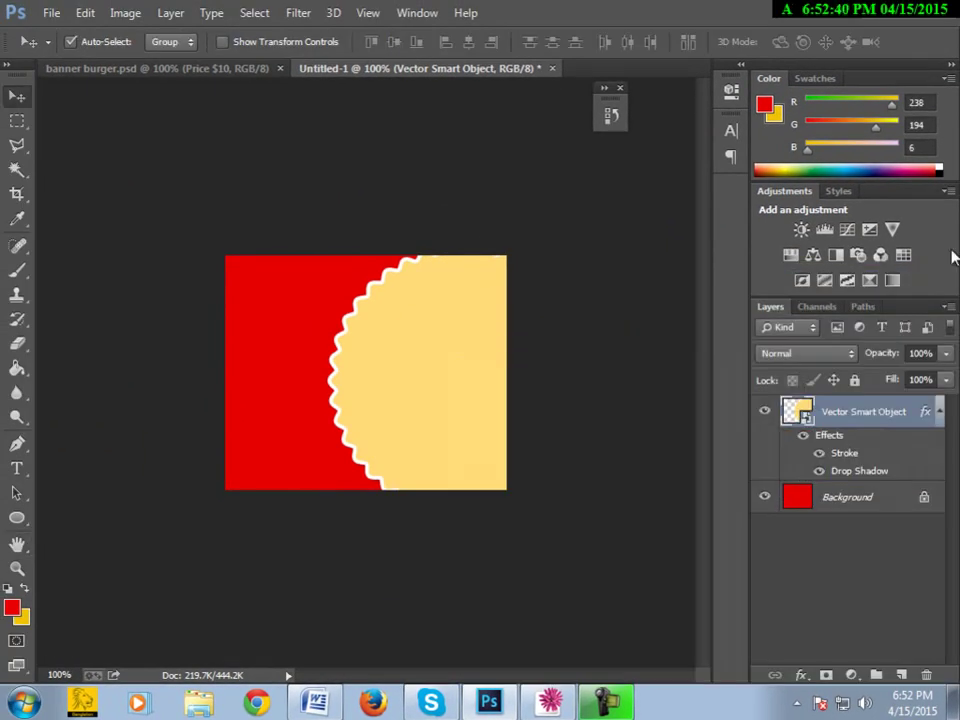
pyautogui.click(209, 67)
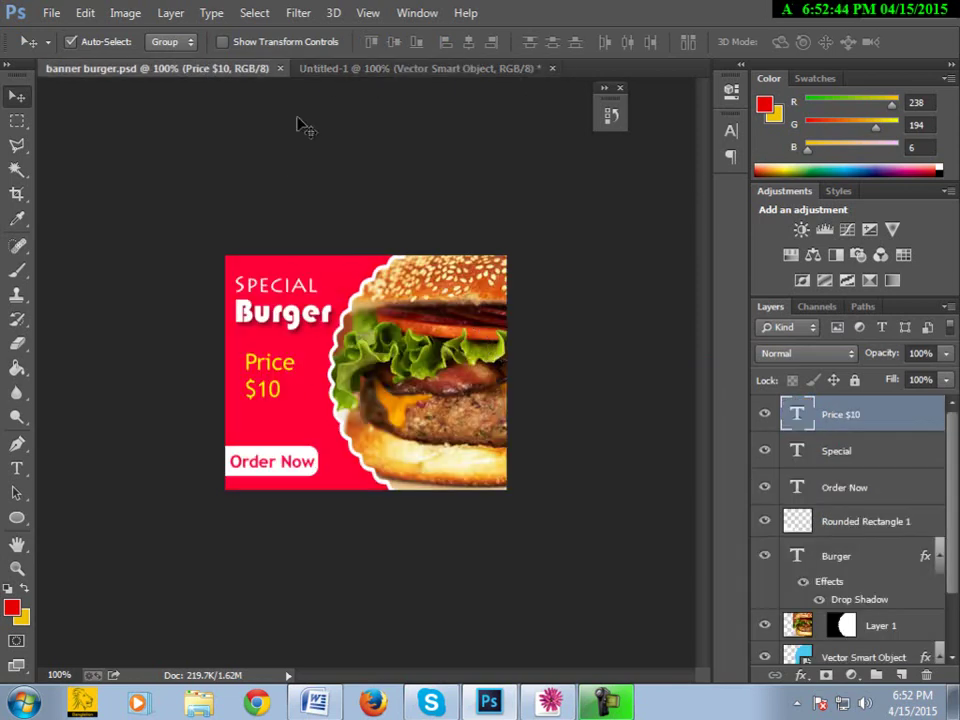
pyautogui.click(325, 74)
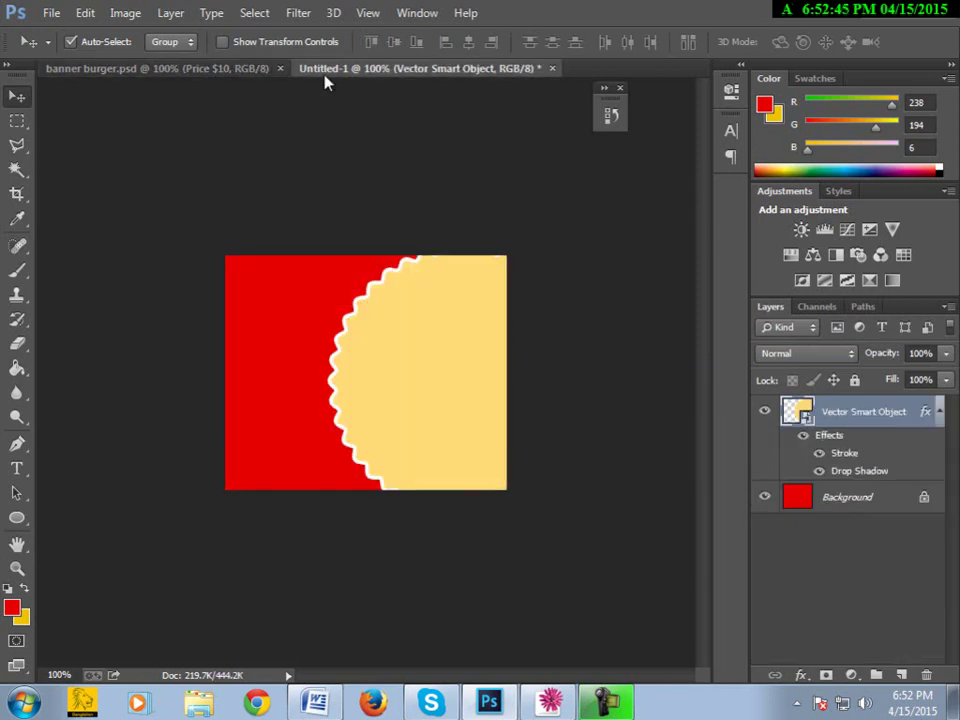
# Step: Open burger.jpg, marquee-select the burger, and paste it into the red banner as Layer 1
pyautogui.click(51, 13)
pyautogui.click(68, 52)
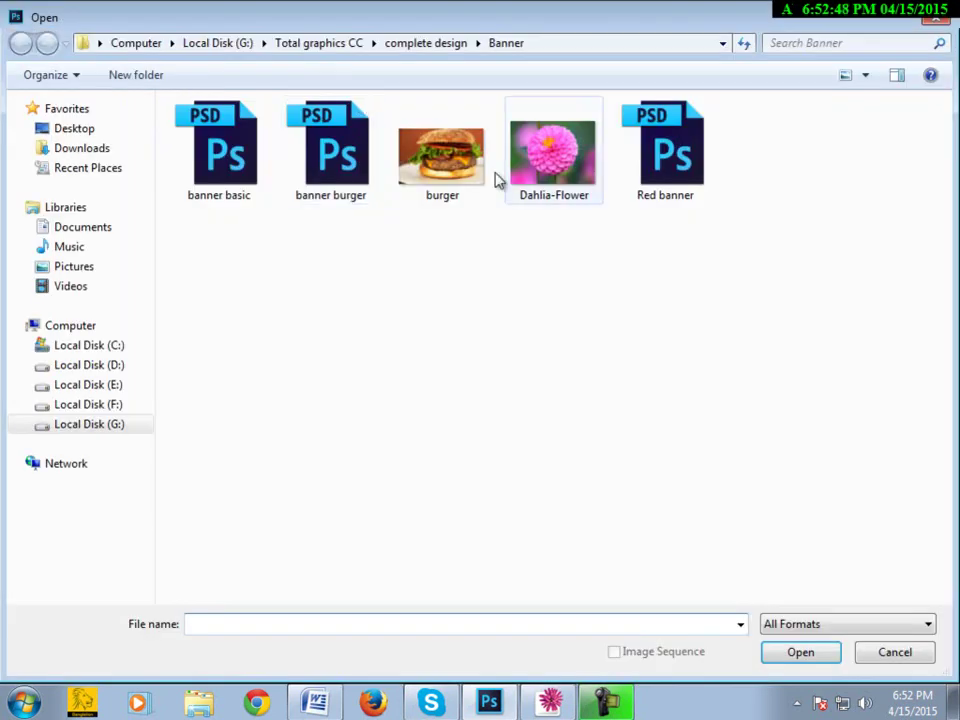
pyautogui.doubleClick(431, 170)
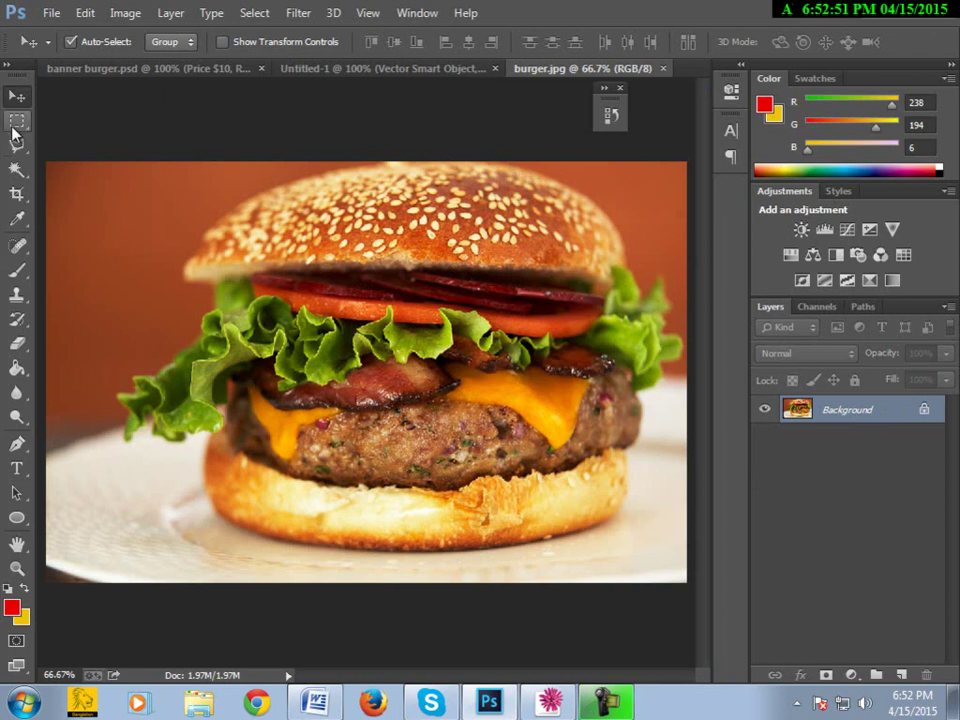
pyautogui.click(17, 120)
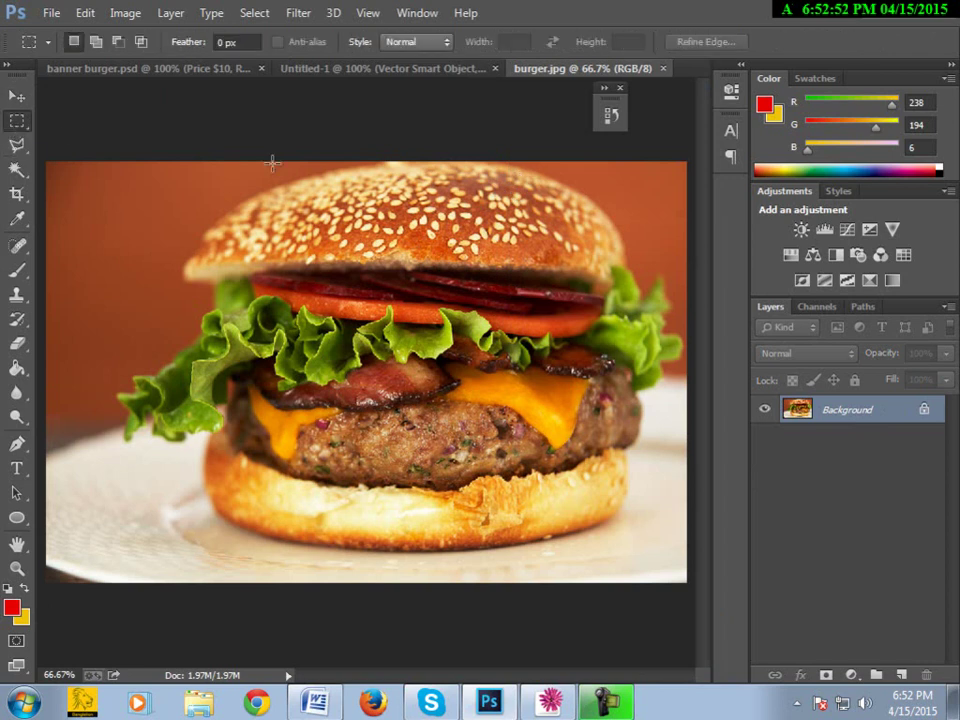
pyautogui.moveTo(194, 168); pyautogui.dragTo(617, 536)
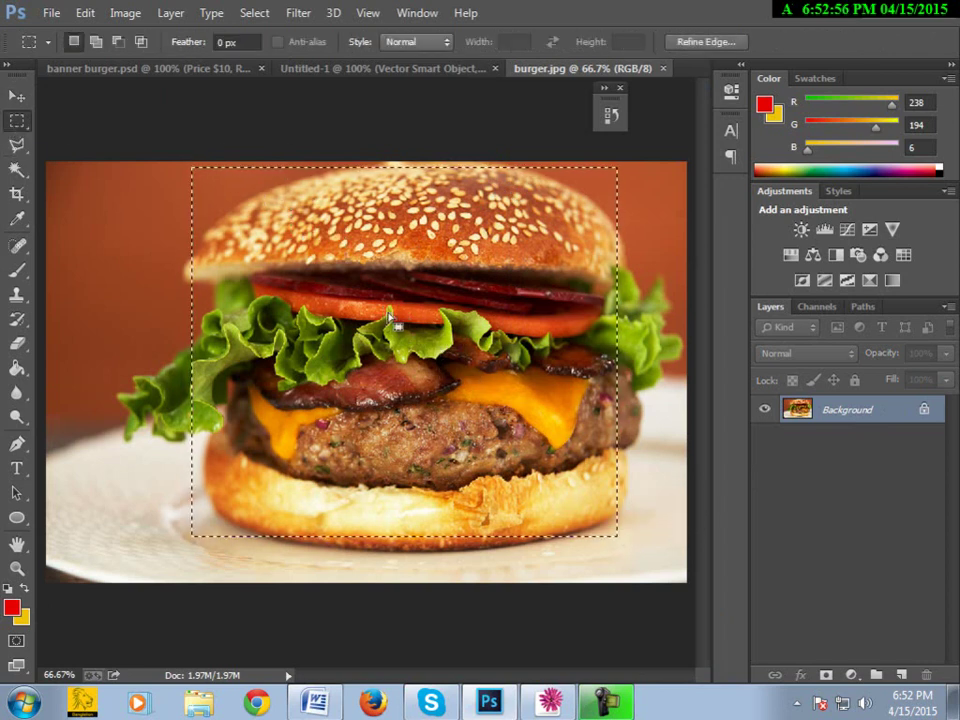
pyautogui.click(661, 69)
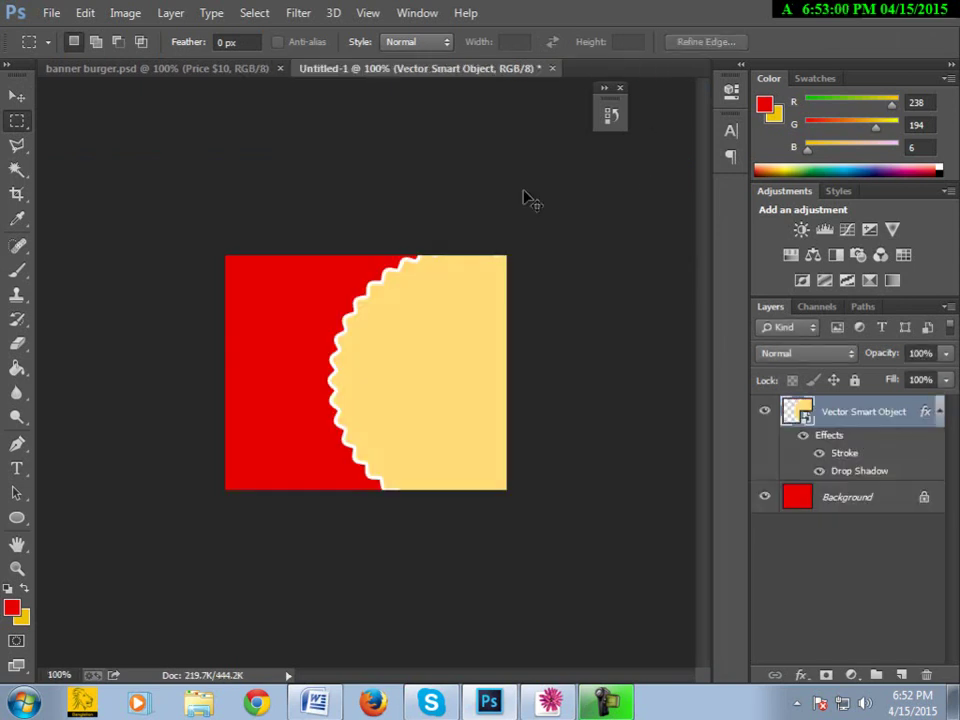
pyautogui.hotkey('ctrl', 'v')
pyautogui.click(12, 97)
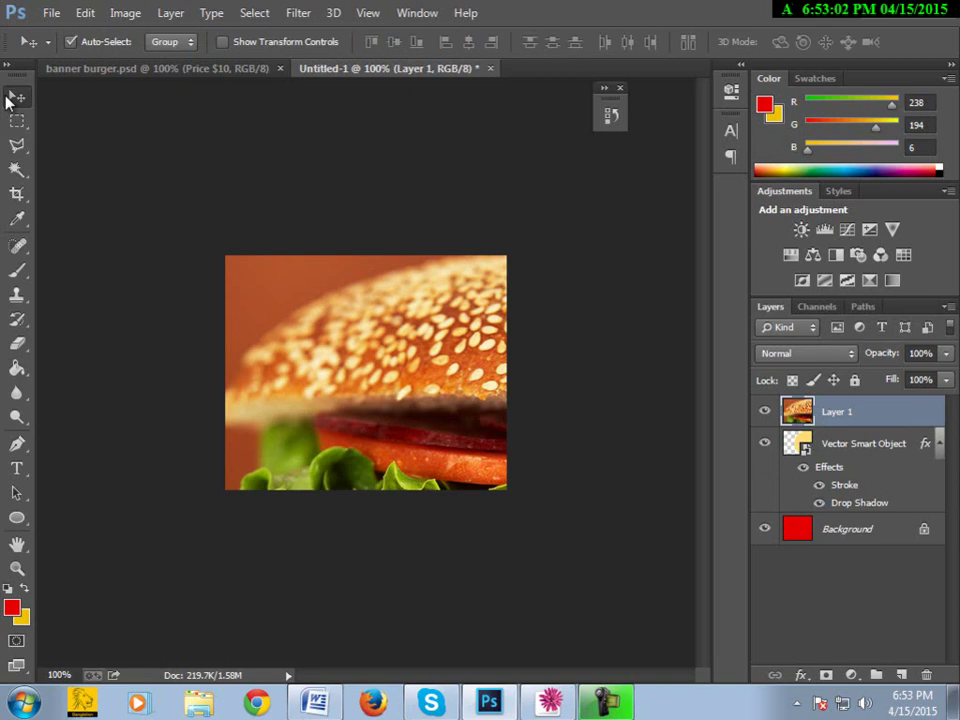
# Step: Scale the burger photo to about 44% and position it on the right
pyautogui.hotkey('ctrl', 't')
pyautogui.moveTo(226, 252); pyautogui.dragTo(382, 368)
pyautogui.moveTo(418, 435); pyautogui.dragTo(278, 281)
pyautogui.moveTo(228, 230); pyautogui.dragTo(259, 257)
pyautogui.moveTo(343, 315); pyautogui.dragTo(386, 311)
pyautogui.press('Return')
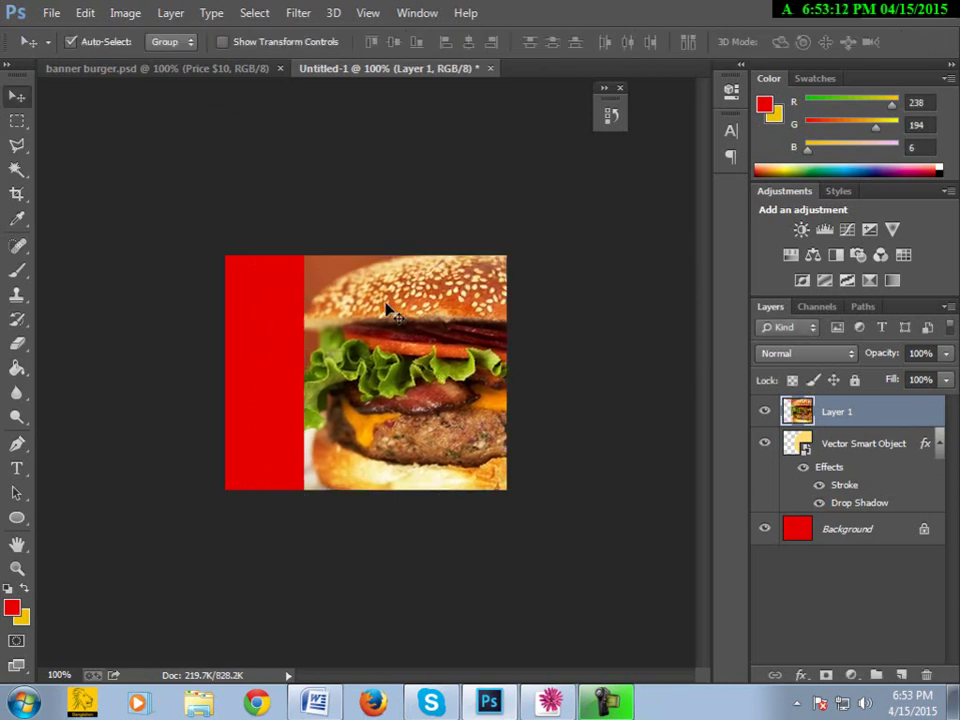
# Step: Convert Layer 1 to a smart object and compare with the finished banner
pyautogui.rightClick(832, 424)
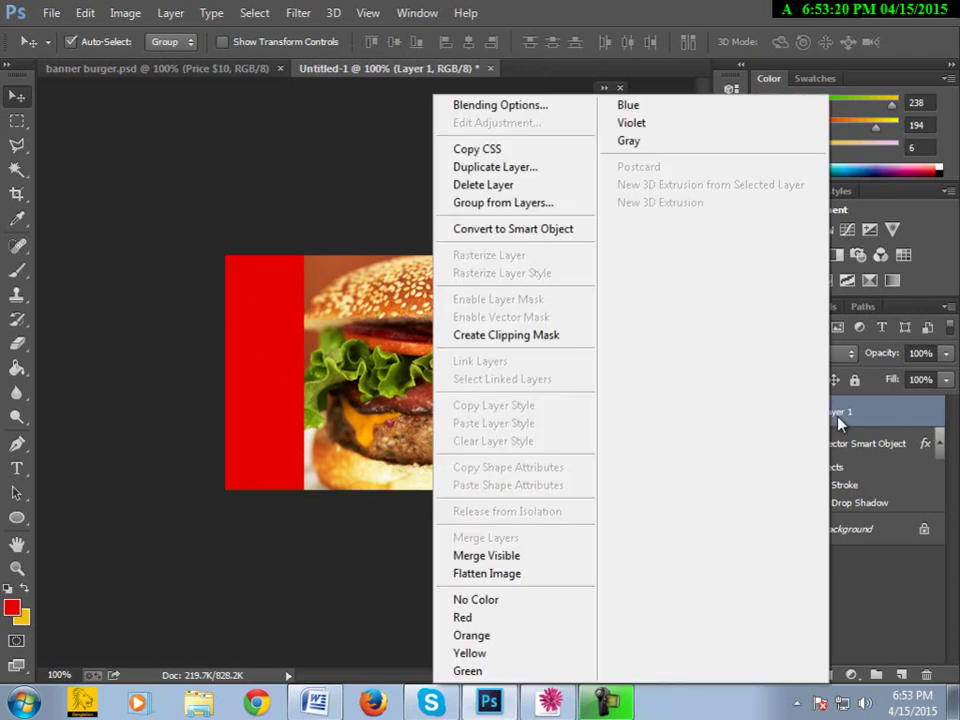
pyautogui.click(851, 416)
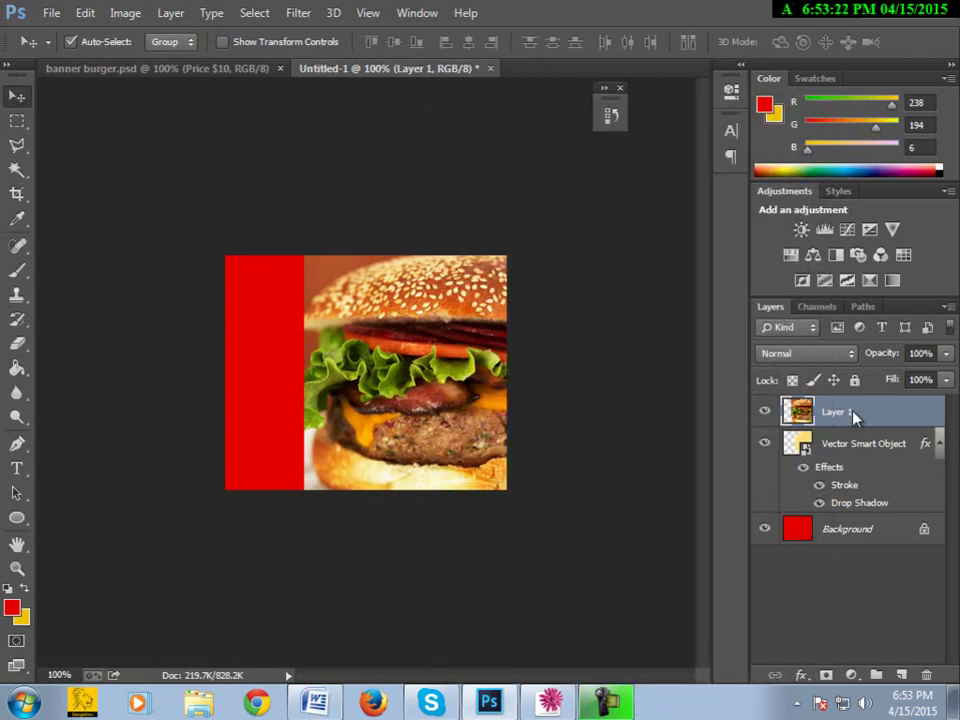
pyautogui.rightClick(851, 416)
pyautogui.click(556, 230)
pyautogui.click(228, 67)
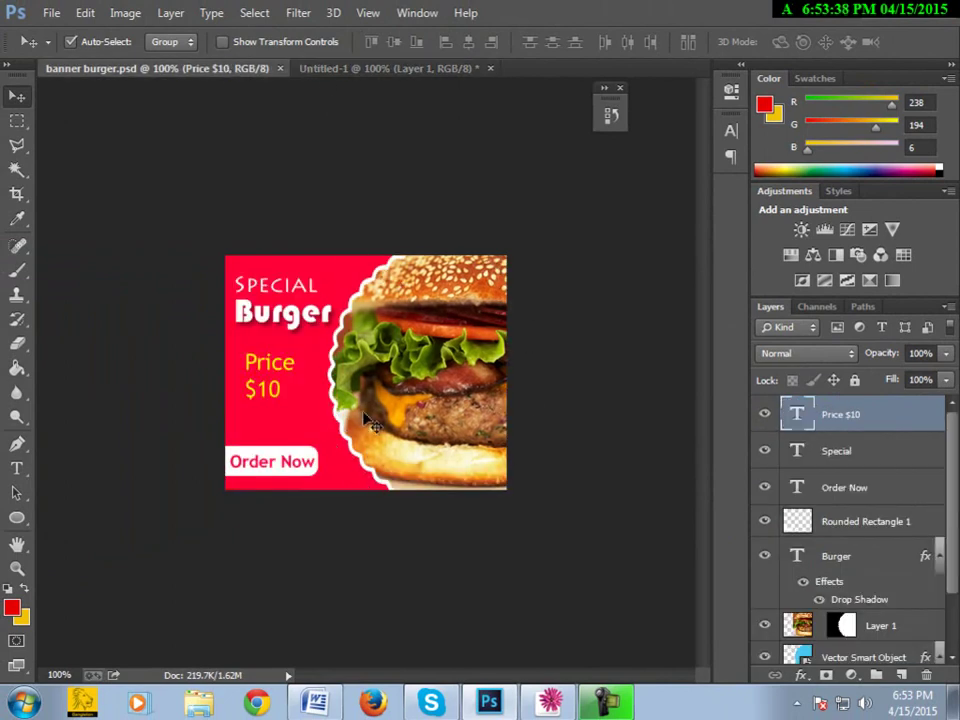
pyautogui.click(350, 69)
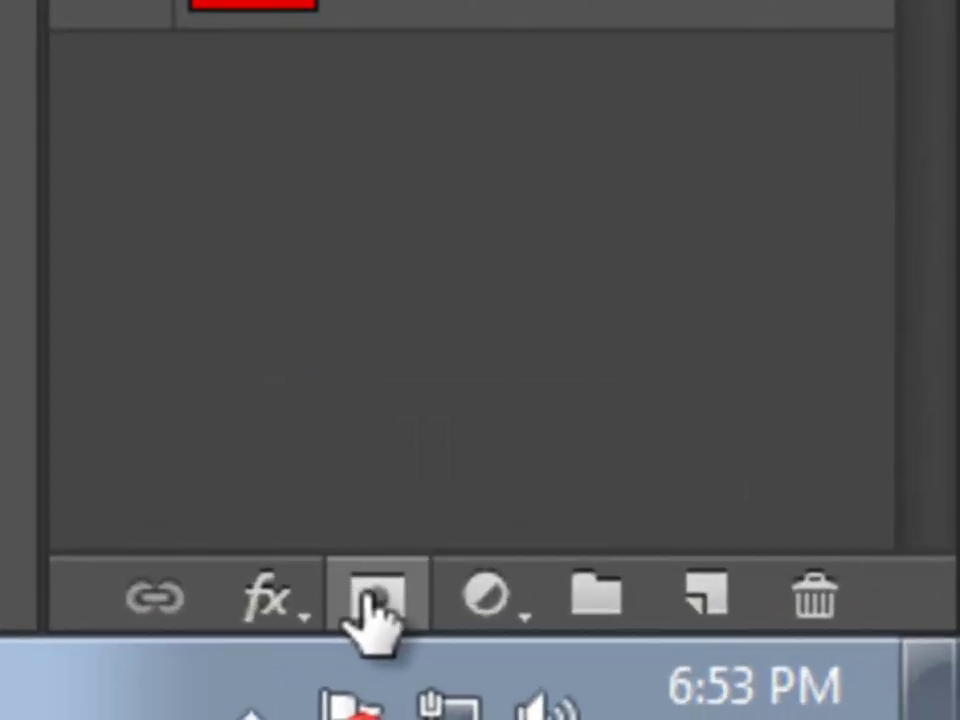
# Step: Add a layer mask to Layer 1 from the scalloped shape's selection
pyautogui.click(370, 605)
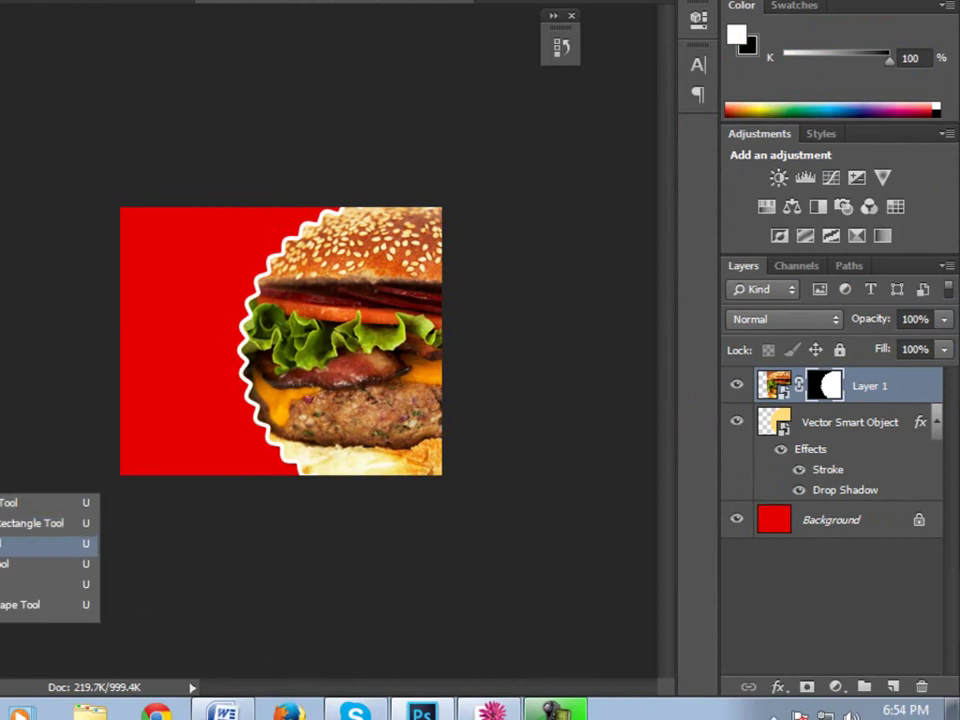
# Step: Draw a white rounded rectangle at the bottom-left and nudge it slightly down
pyautogui.click(40, 521)
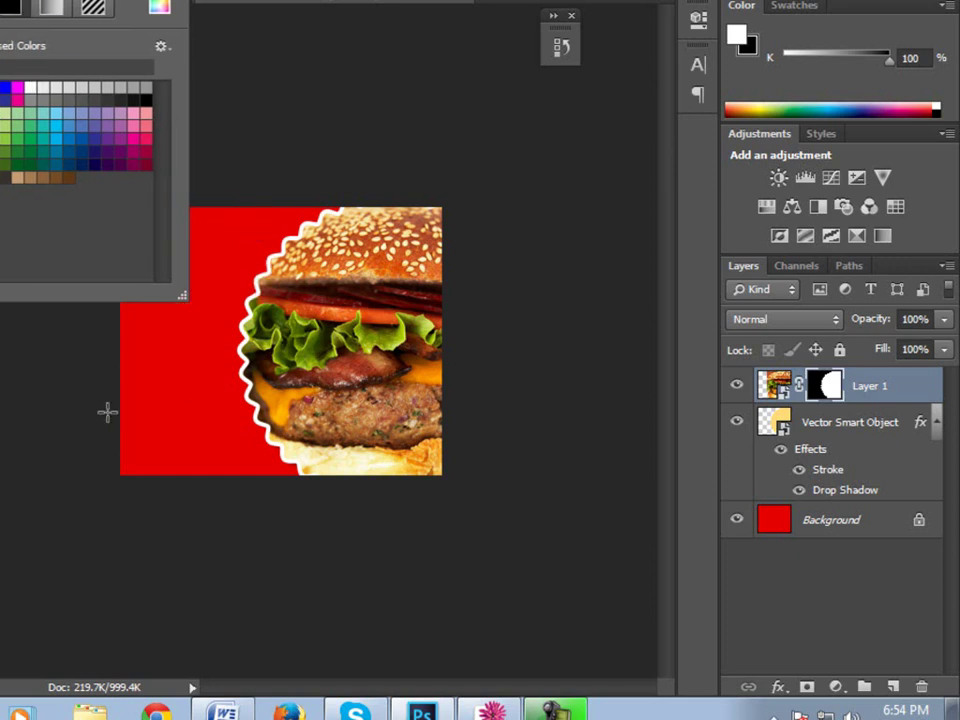
pyautogui.moveTo(101, 418); pyautogui.dragTo(234, 452)
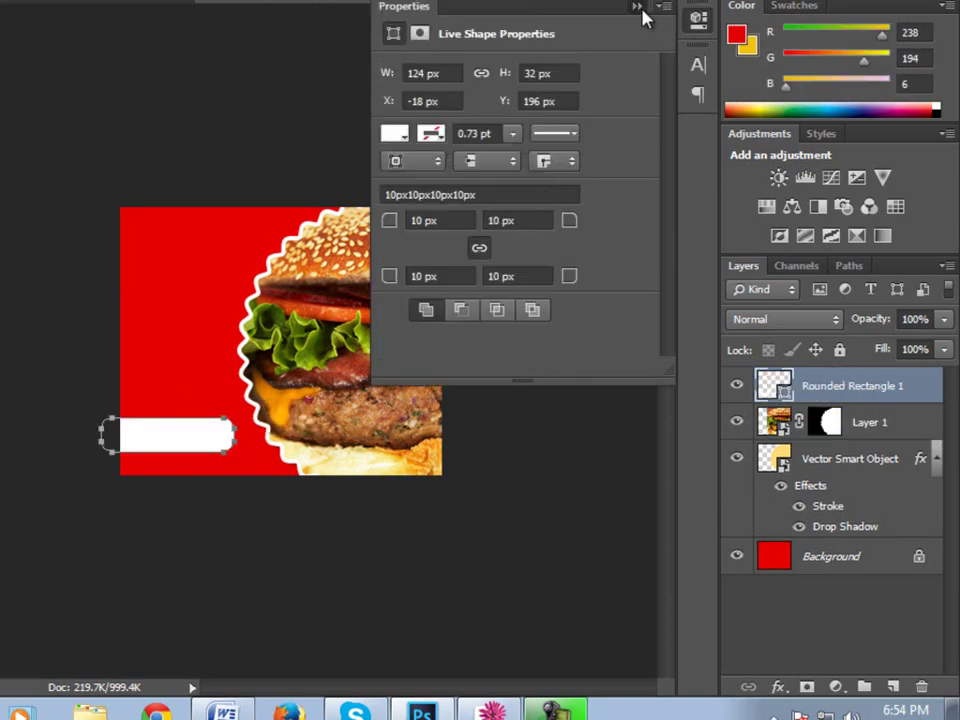
pyautogui.click(638, 8)
pyautogui.press('v')
pyautogui.moveTo(214, 439); pyautogui.dragTo(213, 444)
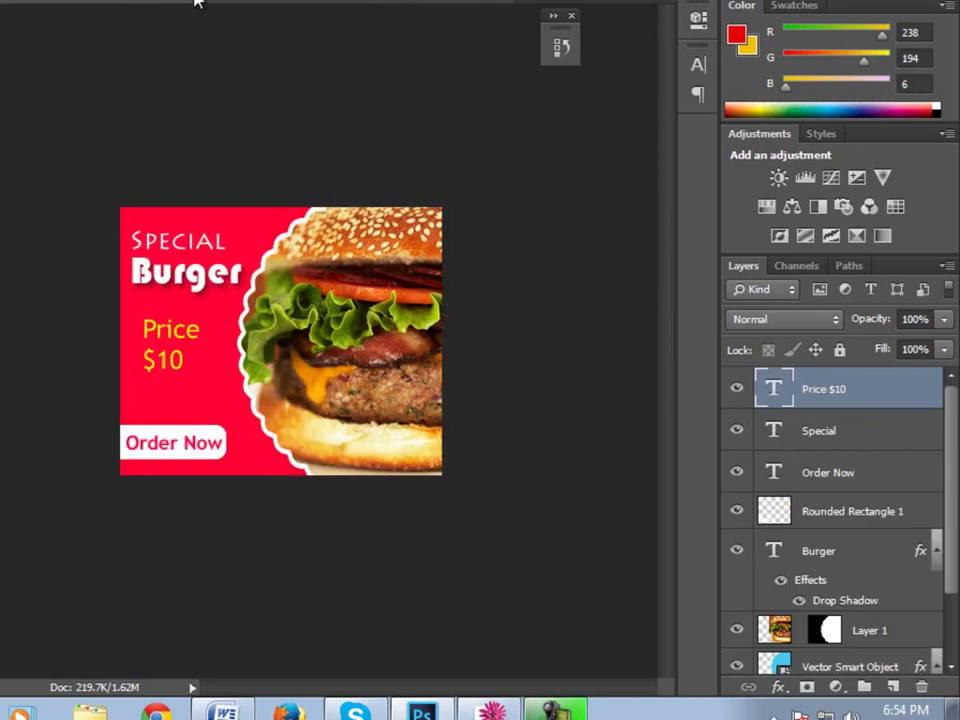
# Step: Drag the Order Now, Burger and Price $10 text layers from the finished ad onto the banner
pyautogui.moveTo(135, 1); pyautogui.dragTo(111, 68)
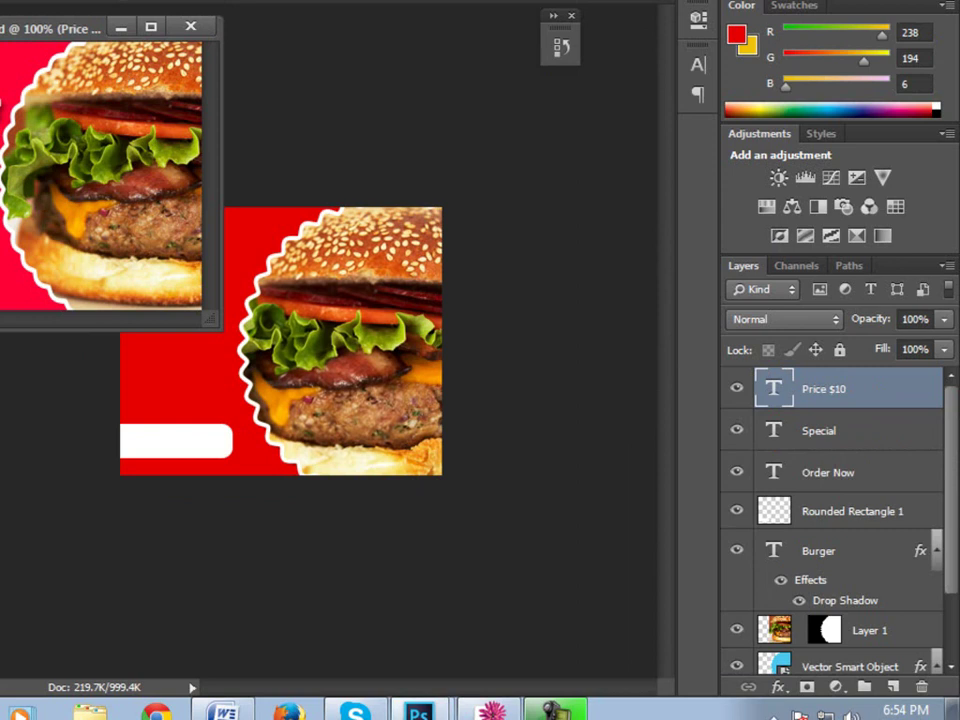
pyautogui.click(8, 298)
pyautogui.moveTo(8, 298); pyautogui.dragTo(239, 451)
pyautogui.hotkey('ctrl', 'Tab')
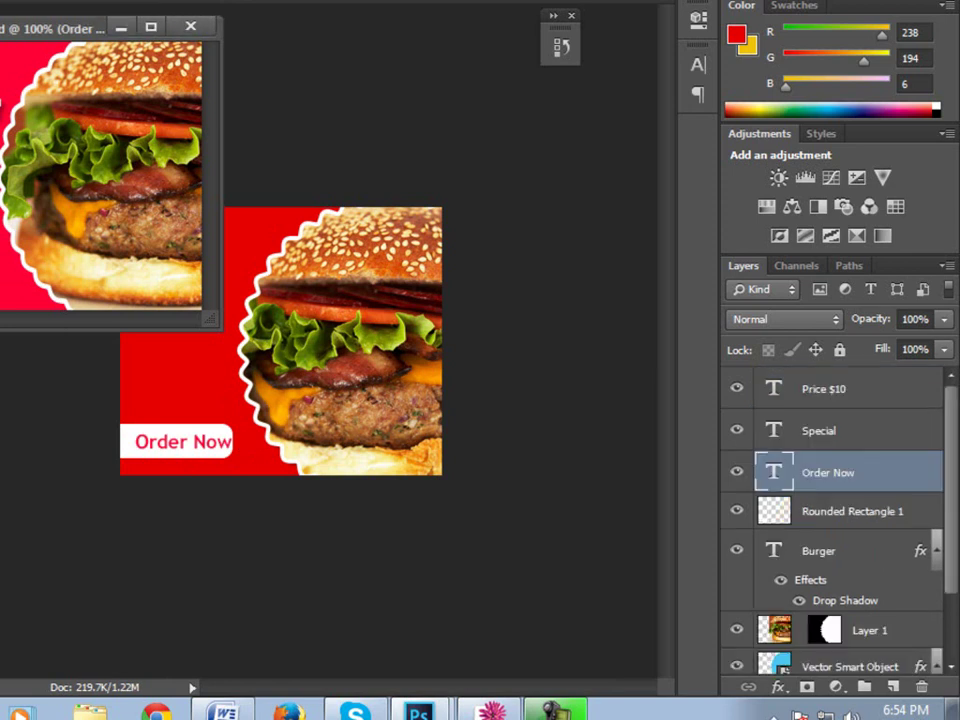
pyautogui.moveTo(90, 250); pyautogui.dragTo(218, 330)
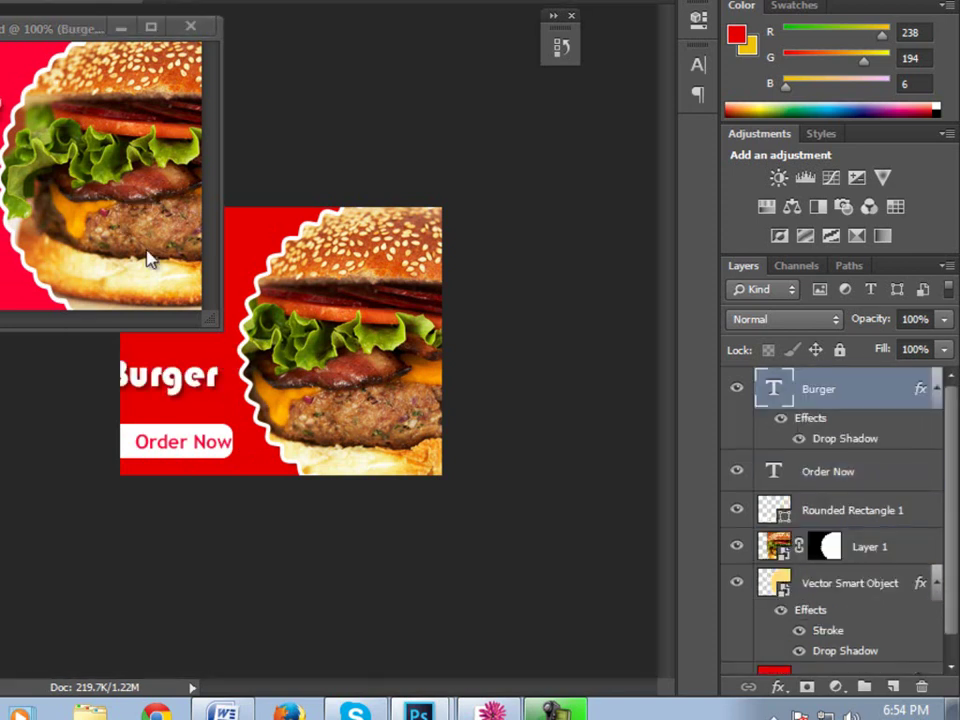
pyautogui.hotkey('ctrl', 'Tab')
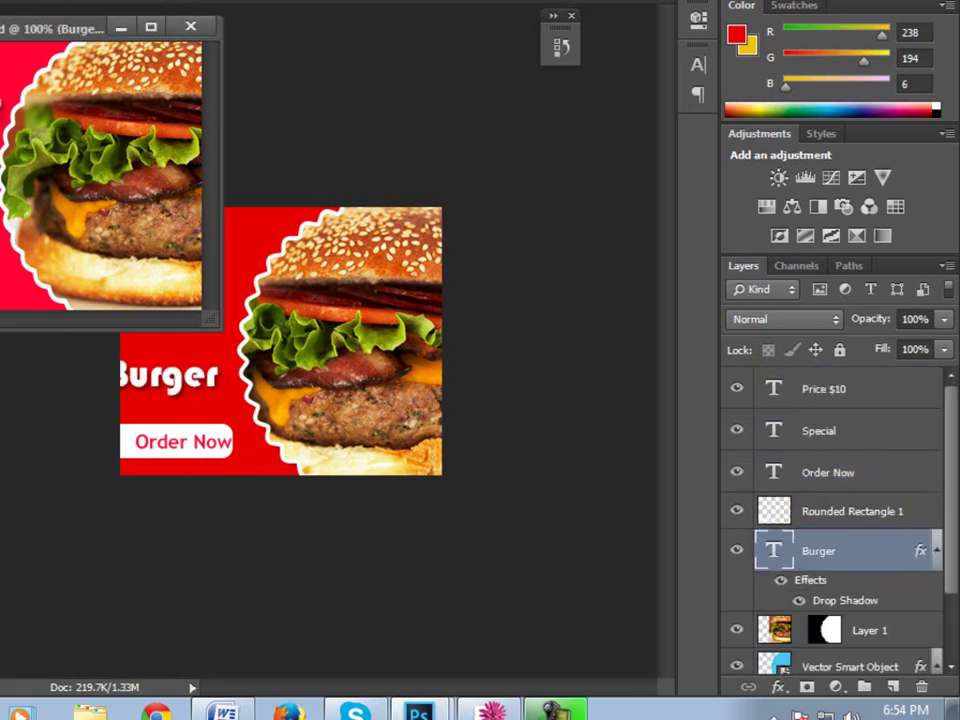
pyautogui.hotkey('alt', '.')
pyautogui.moveTo(40, 200); pyautogui.dragTo(200, 345)
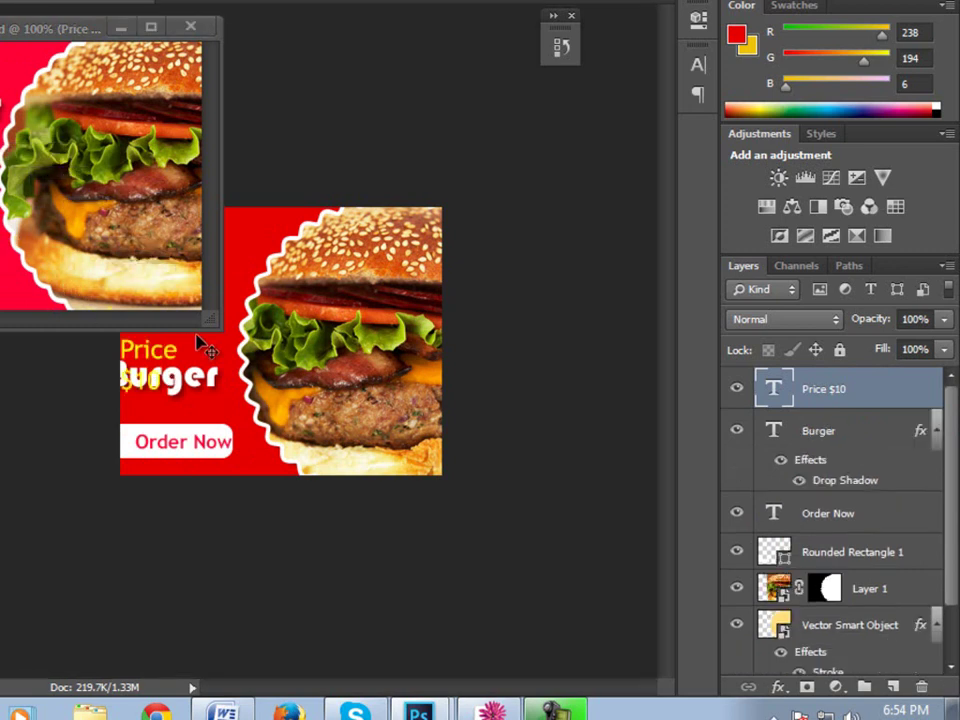
# Step: Drag the SPECIAL text onto the new banner and re-dock the finished ad's window
pyautogui.hotkey('ctrl', 'Tab')
pyautogui.moveTo(30, 82); pyautogui.dragTo(242, 256)
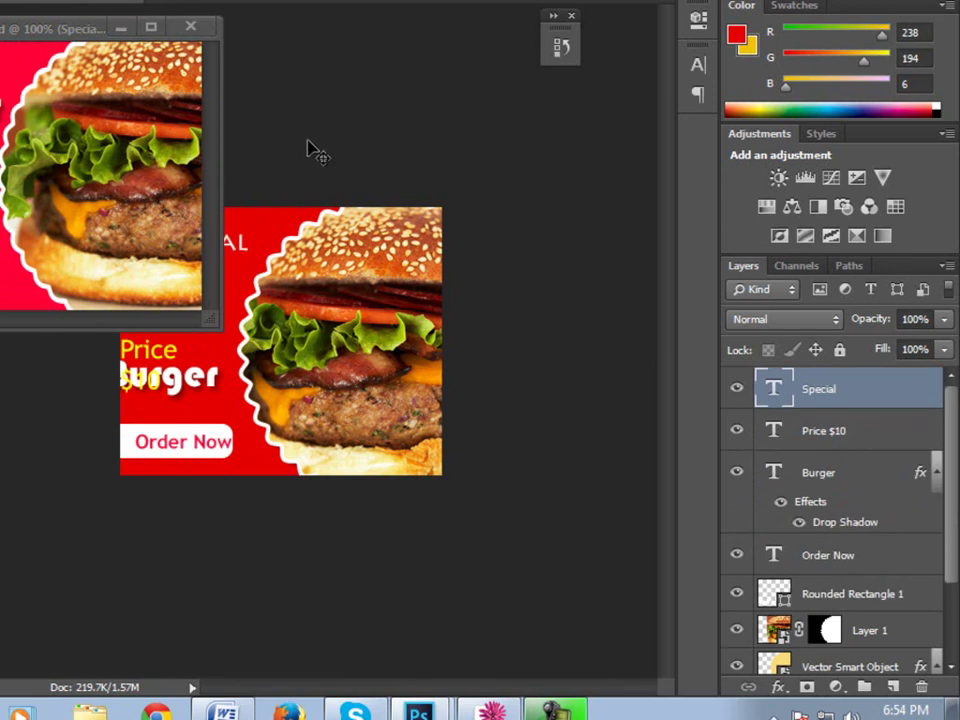
pyautogui.moveTo(67, 28); pyautogui.dragTo(231, 0)
pyautogui.click(423, 187)
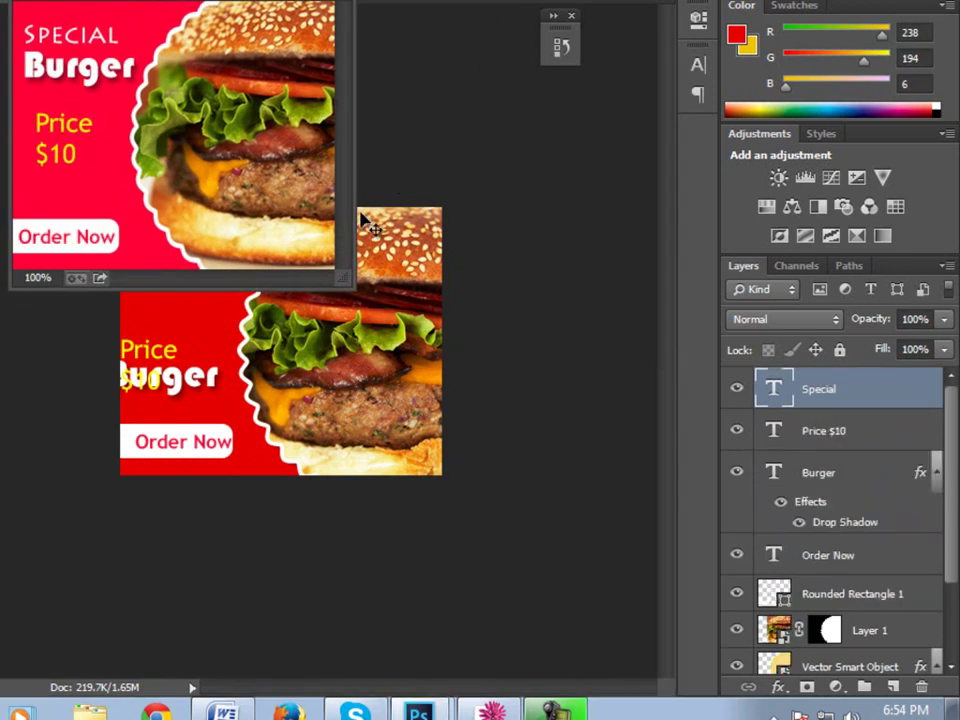
pyautogui.press('Tab')
pyautogui.moveTo(285, 2); pyautogui.dragTo(290, 3)
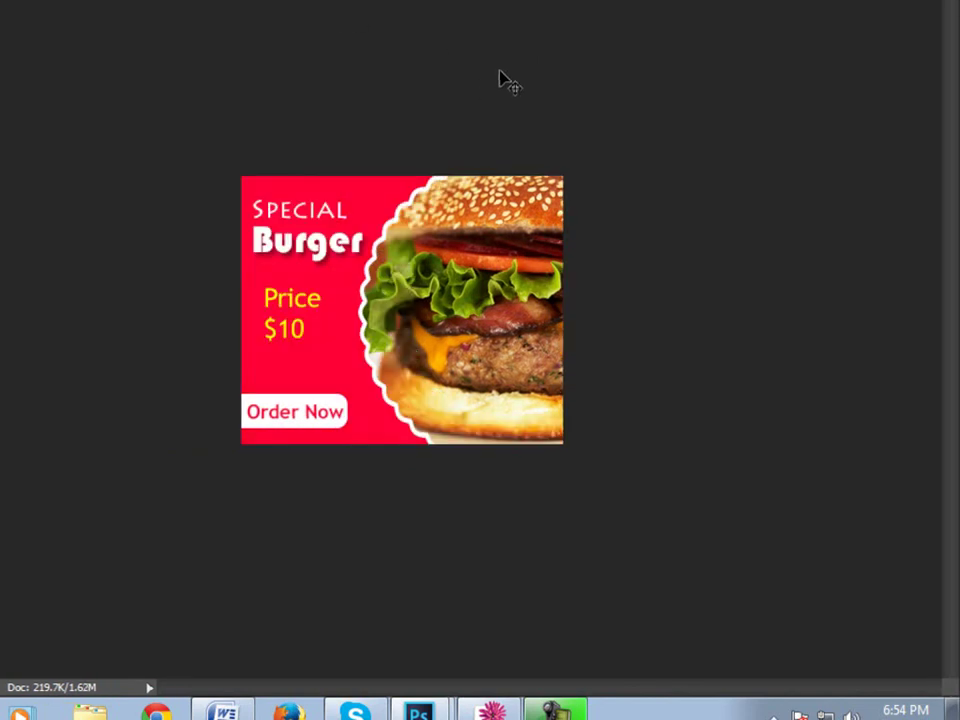
pyautogui.press('Tab')
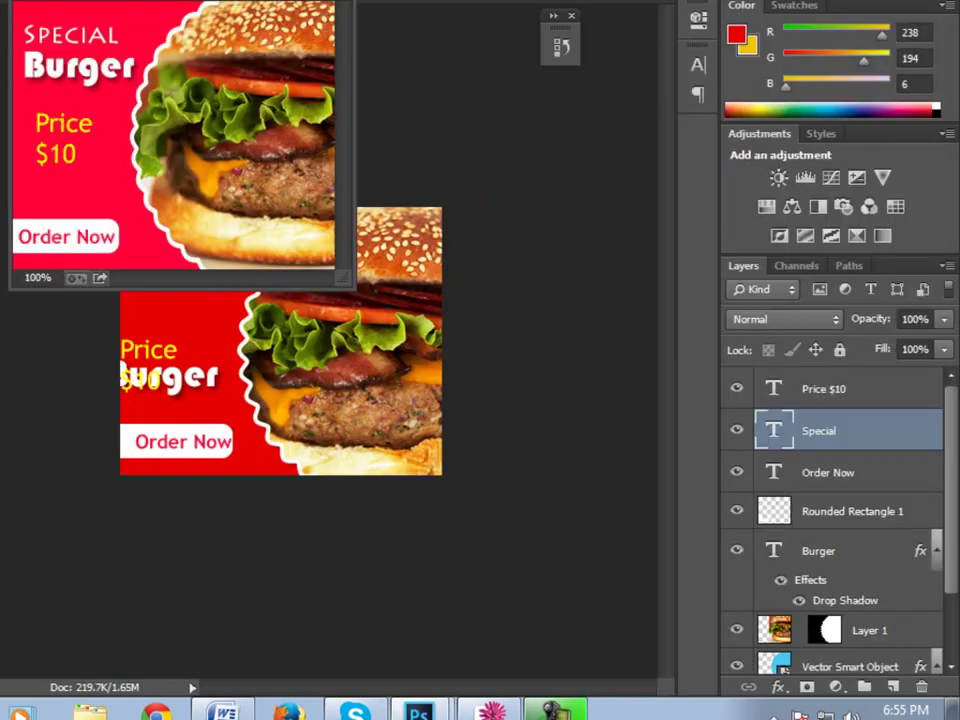
pyautogui.moveTo(190, 5); pyautogui.dragTo(308, 18)
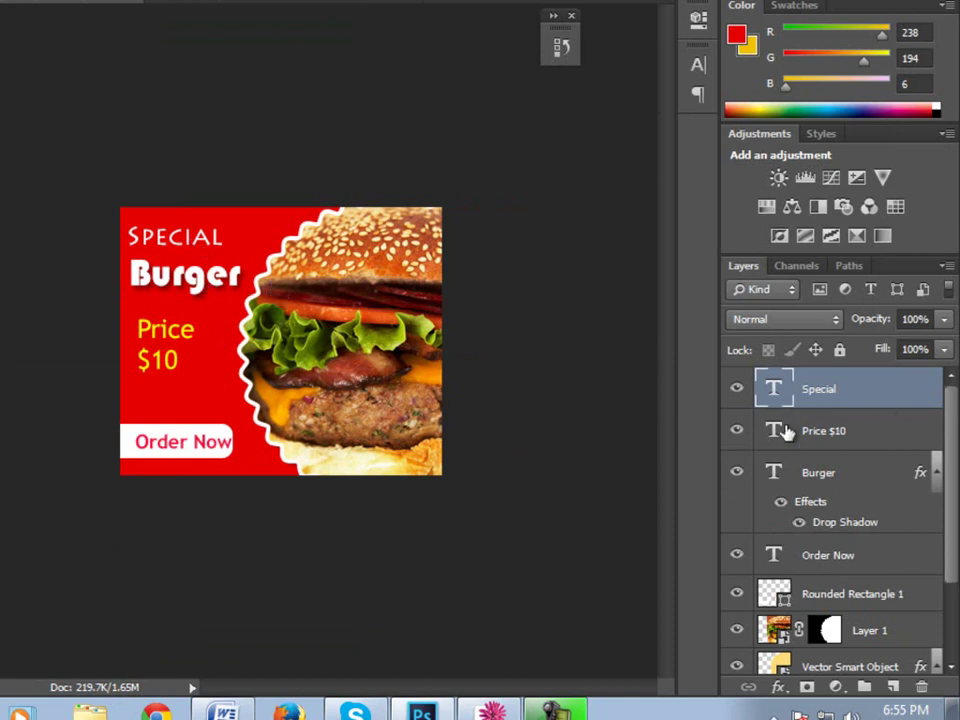
pyautogui.click(784, 478)
pyautogui.doubleClick(776, 476)
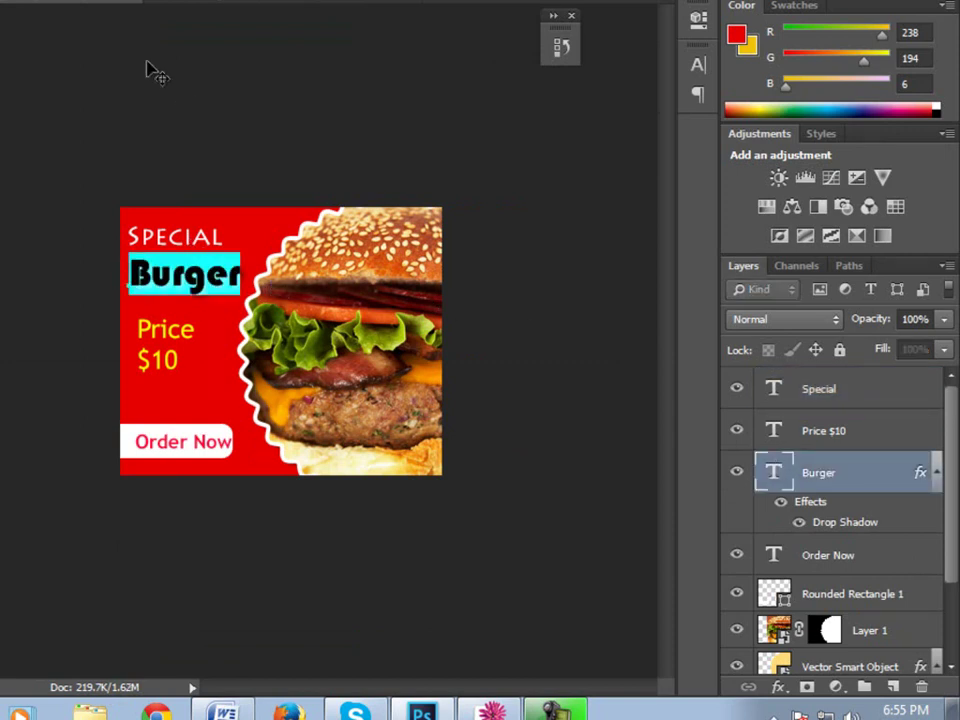
pyautogui.press('Escape')
pyautogui.hotkey('ctrl', 'Return')
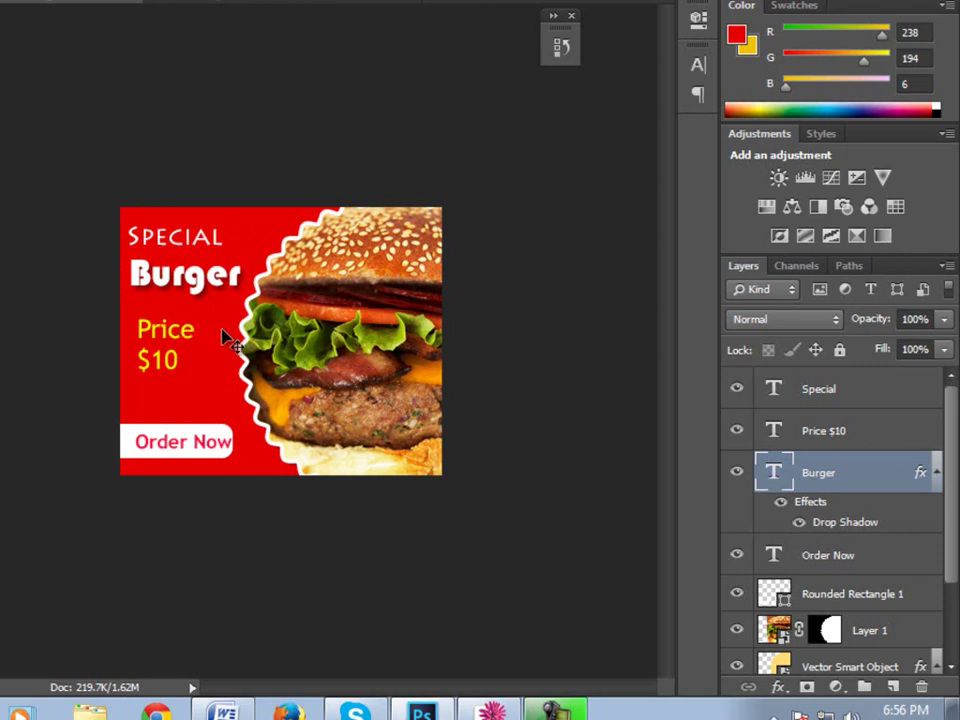
# Step: Nudge the Order Now text about 5 px left on the button, then select Layer 1
pyautogui.click(218, 451)
pyautogui.moveTo(218, 447); pyautogui.dragTo(213, 447)
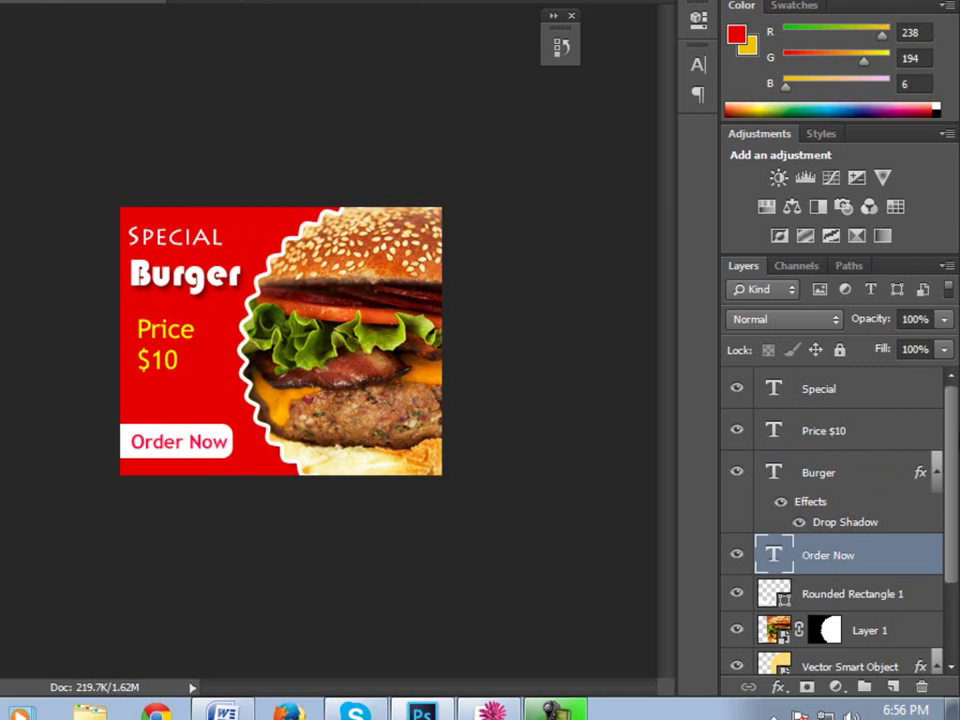
pyautogui.scroll(-3, 840, 520)
pyautogui.scroll(3, 840, 520)
pyautogui.scroll(-3, 956, 490)
pyautogui.scroll(3, 956, 497)
pyautogui.scroll(-3, 956, 472)
pyautogui.scroll(3, 956, 472)
pyautogui.scroll(-3, 840, 520)
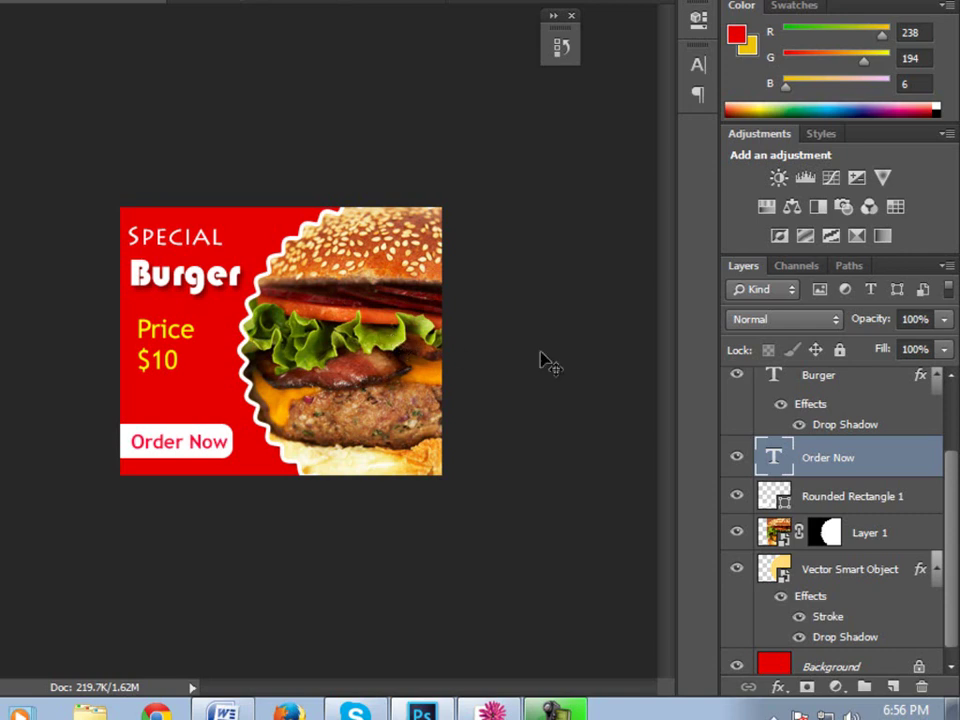
pyautogui.scroll(-1, 868, 543)
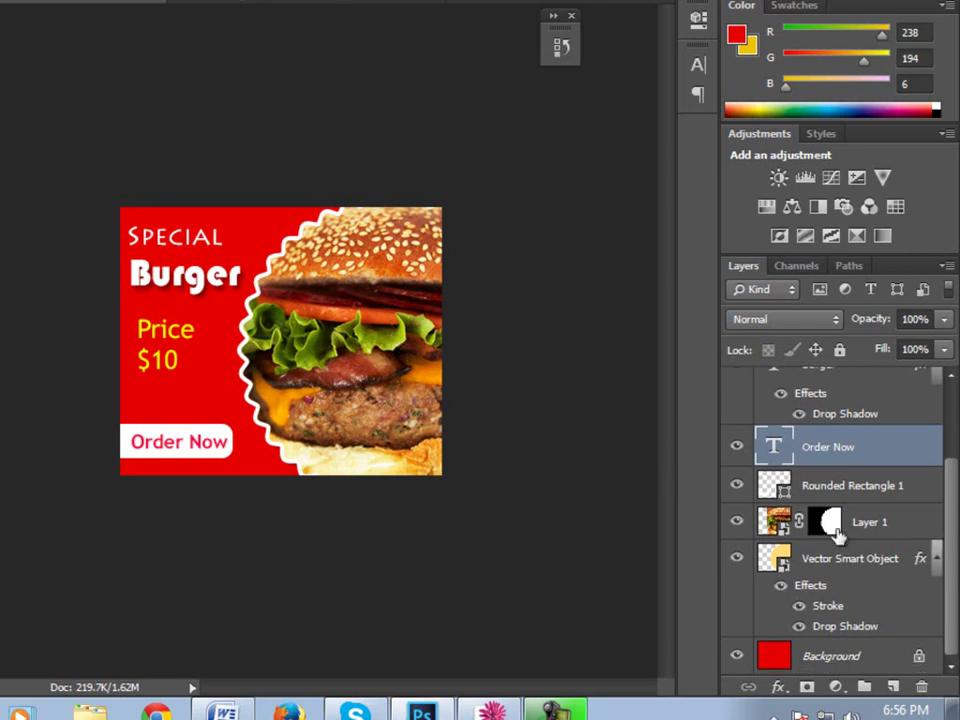
pyautogui.click(792, 527)
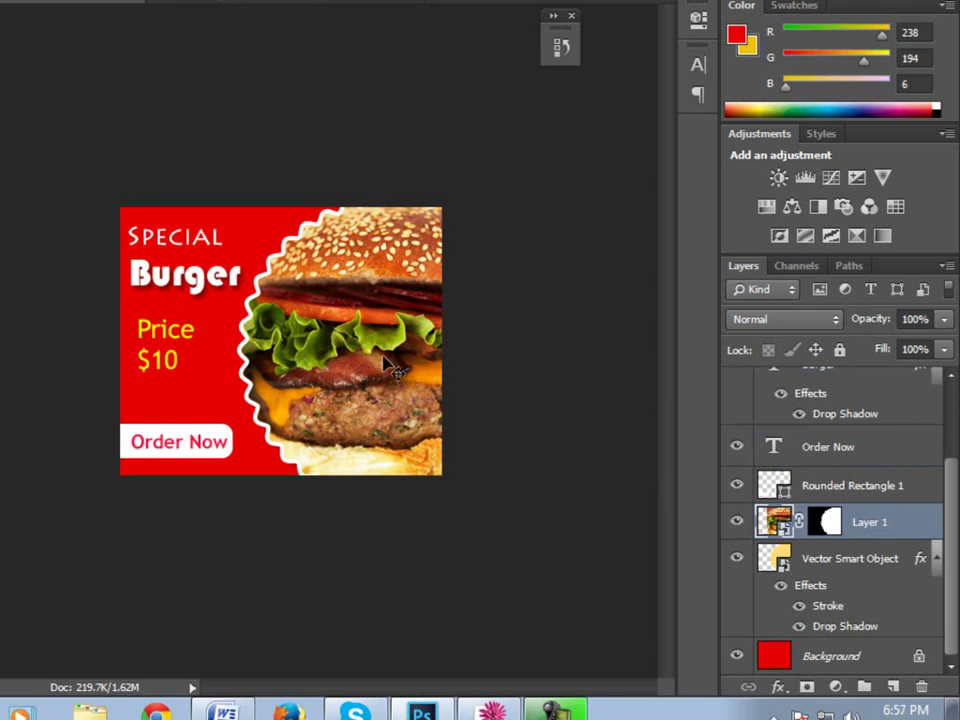
# Step: Open Layer 1's burger smart-object contents as its own .psb document, accepting the notice
pyautogui.rightClick(864, 535)
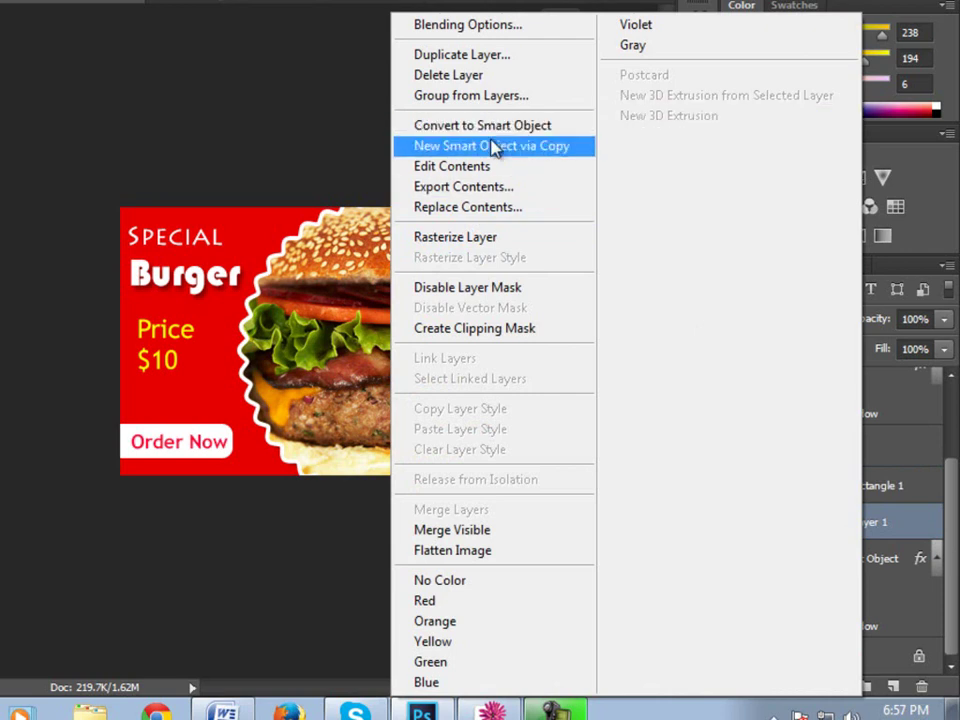
pyautogui.click(300, 135)
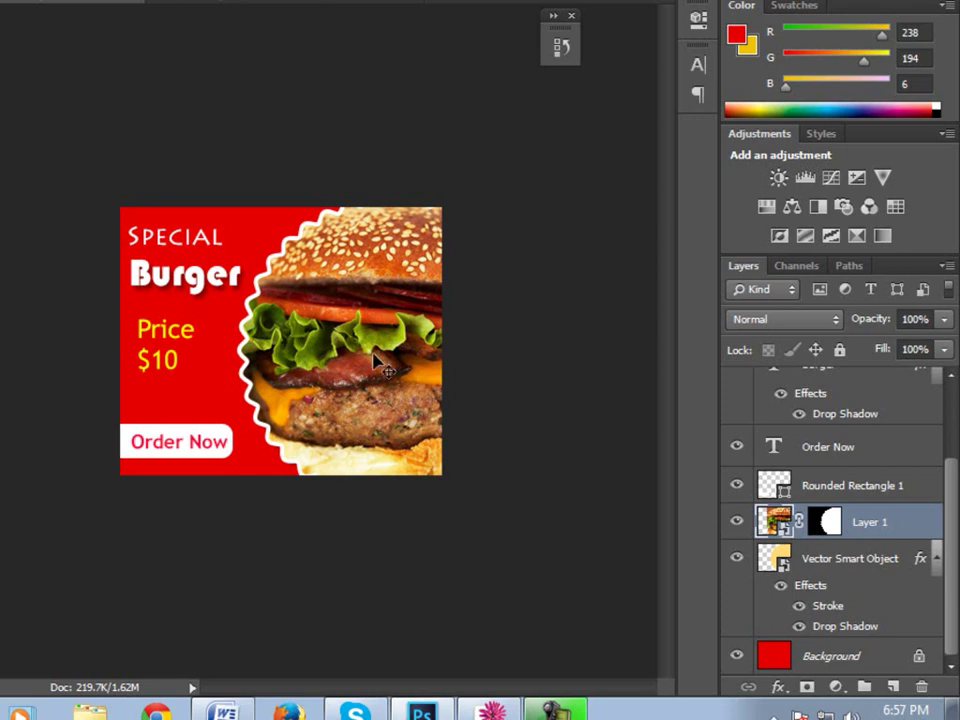
pyautogui.click(781, 530)
pyautogui.doubleClick(780, 527)
pyautogui.click(457, 255)
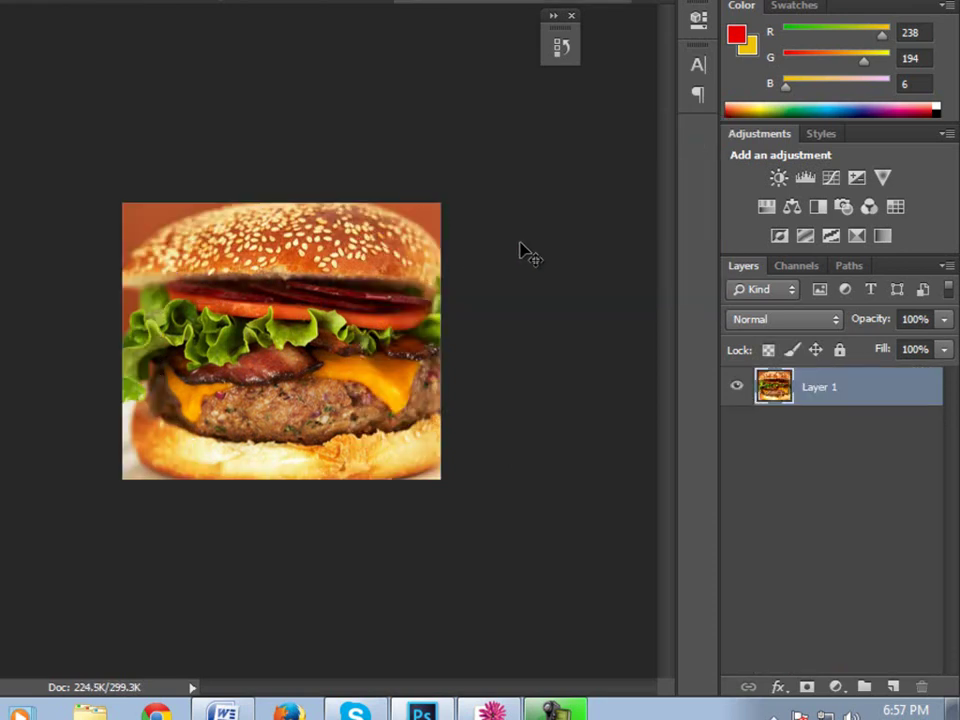
# Step: Open the Dahlia-Flower photo and copy it into the burger smart-object document
pyautogui.hotkey('alt', 'f')
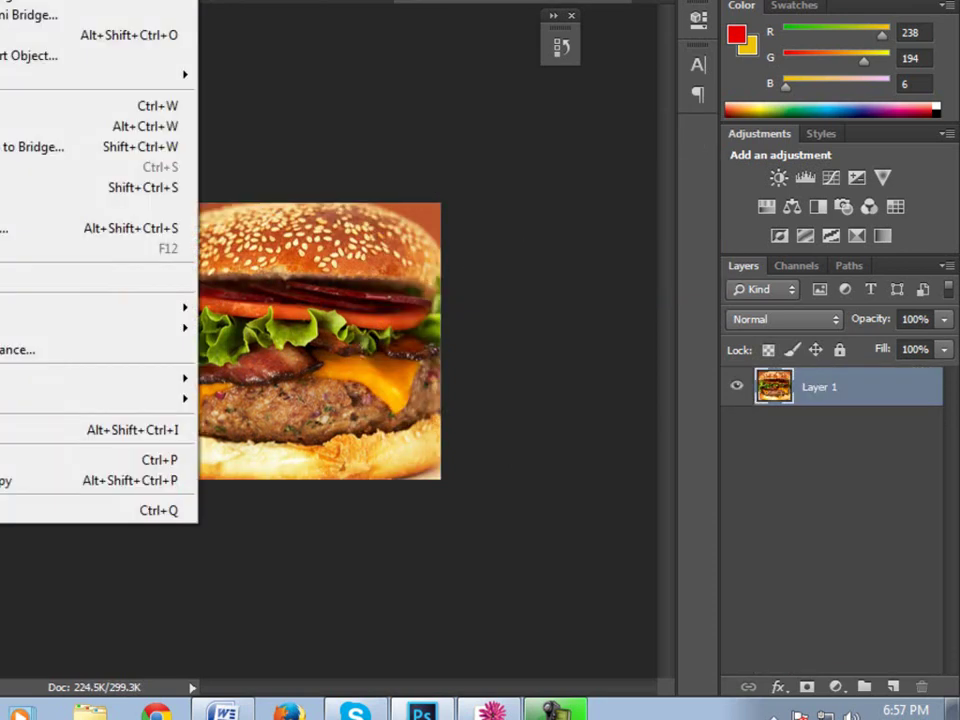
pyautogui.press('o')
pyautogui.click(494, 103)
pyautogui.doubleClick(494, 103)
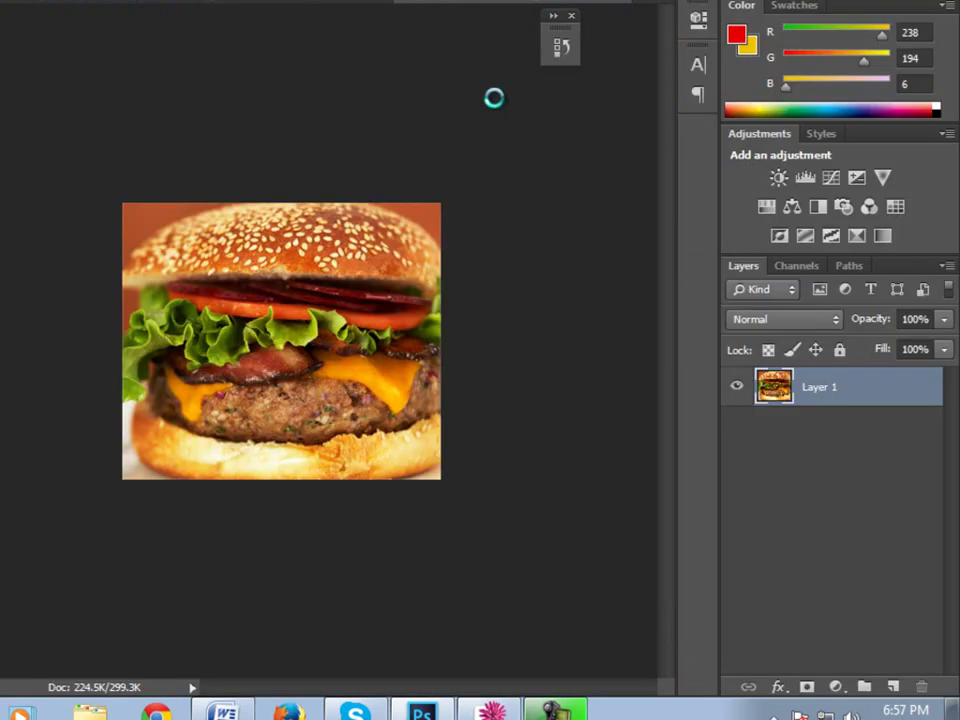
pyautogui.moveTo(459, 5); pyautogui.dragTo(478, 86)
pyautogui.moveTo(429, 204); pyautogui.dragTo(320, 325)
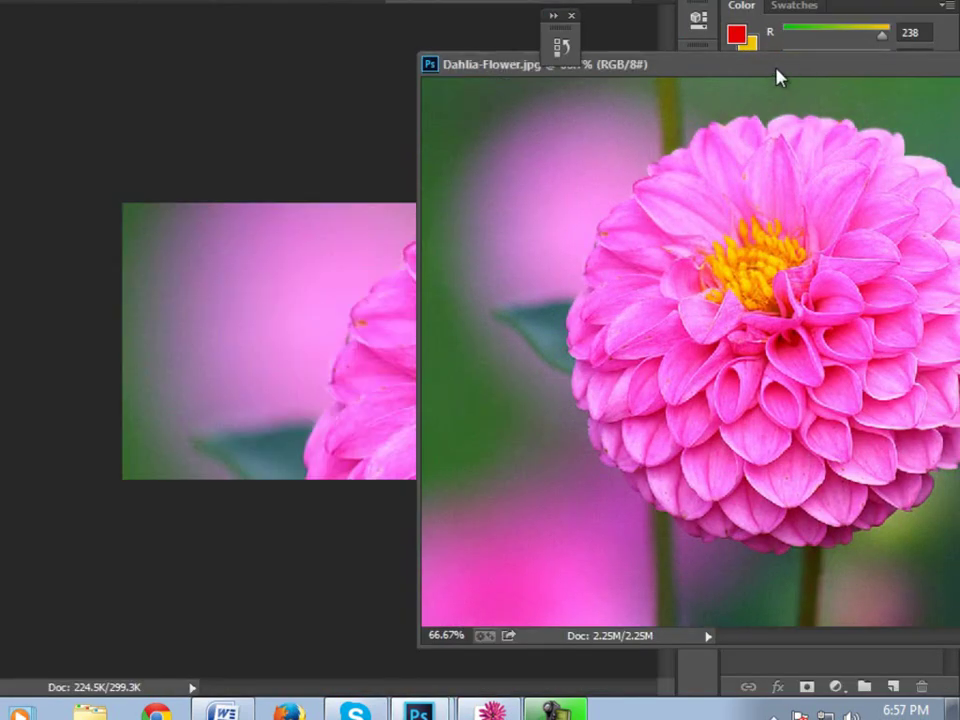
pyautogui.moveTo(808, 77); pyautogui.dragTo(688, 126)
pyautogui.click(679, 116)
pyautogui.moveTo(396, 304); pyautogui.dragTo(188, 297)
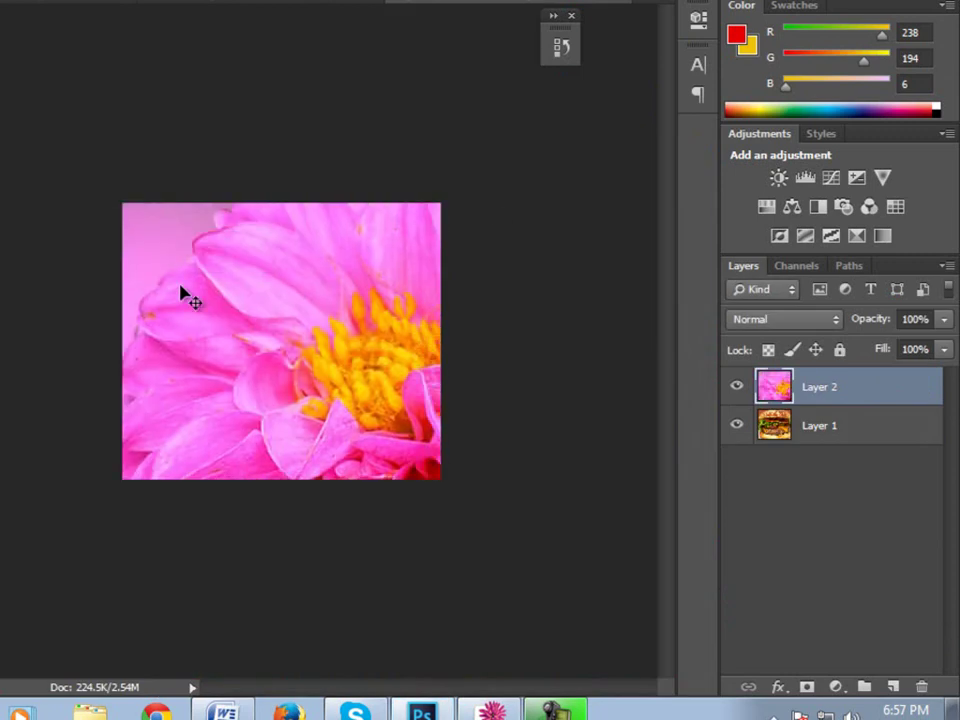
# Step: Scale and position the dahlia with Free Transform so it fills the canvas
pyautogui.hotkey('ctrl', 't')
pyautogui.moveTo(87, 120); pyautogui.dragTo(300, 126)
pyautogui.moveTo(90, 87); pyautogui.dragTo(114, 105)
pyautogui.moveTo(184, 191); pyautogui.dragTo(116, 253)
pyautogui.press('Return')
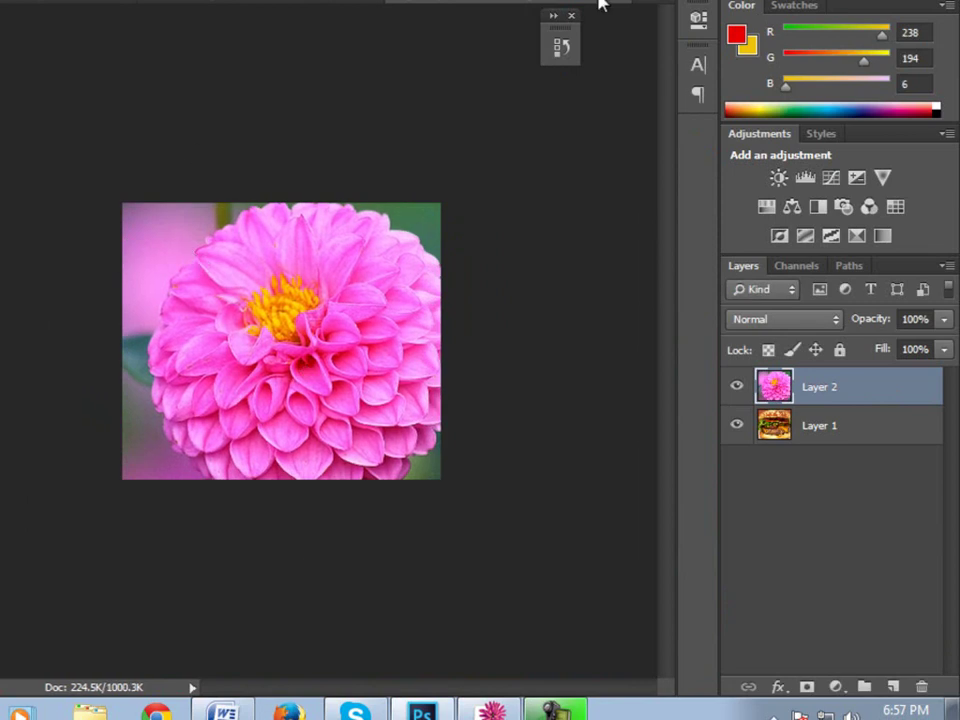
# Step: Save and close the smart object so the frame shows the dahlia, then reopen it
pyautogui.hotkey('ctrl', 'w')
pyautogui.click(306, 211)
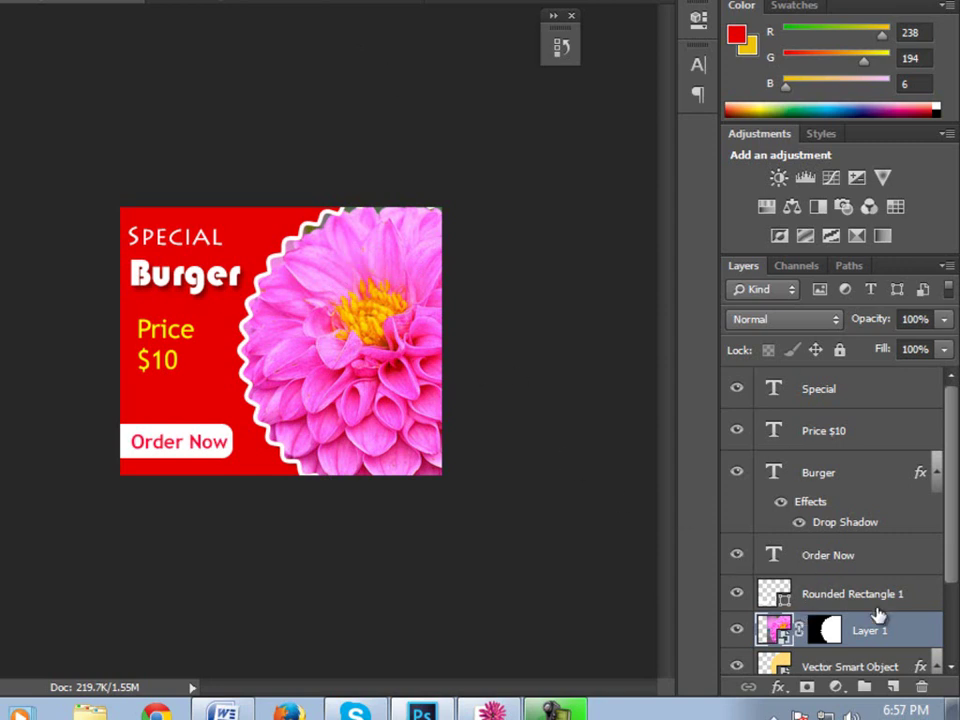
pyautogui.doubleClick(777, 628)
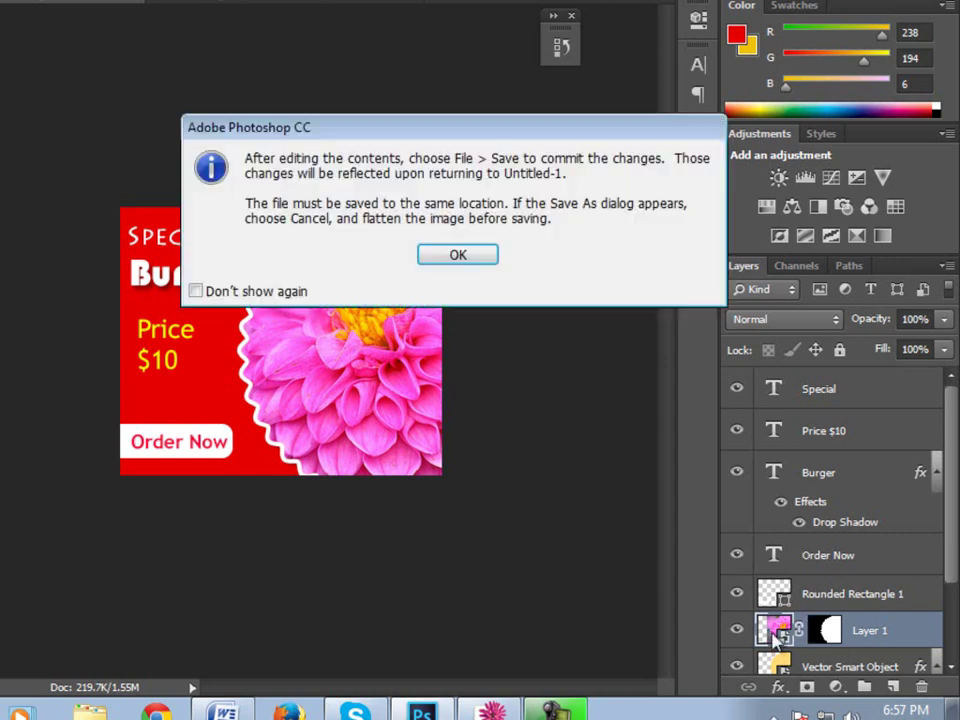
# Step: Hide the dahlia Layer 2 inside the smart object and save, restoring the burger
pyautogui.click(490, 268)
pyautogui.click(736, 386)
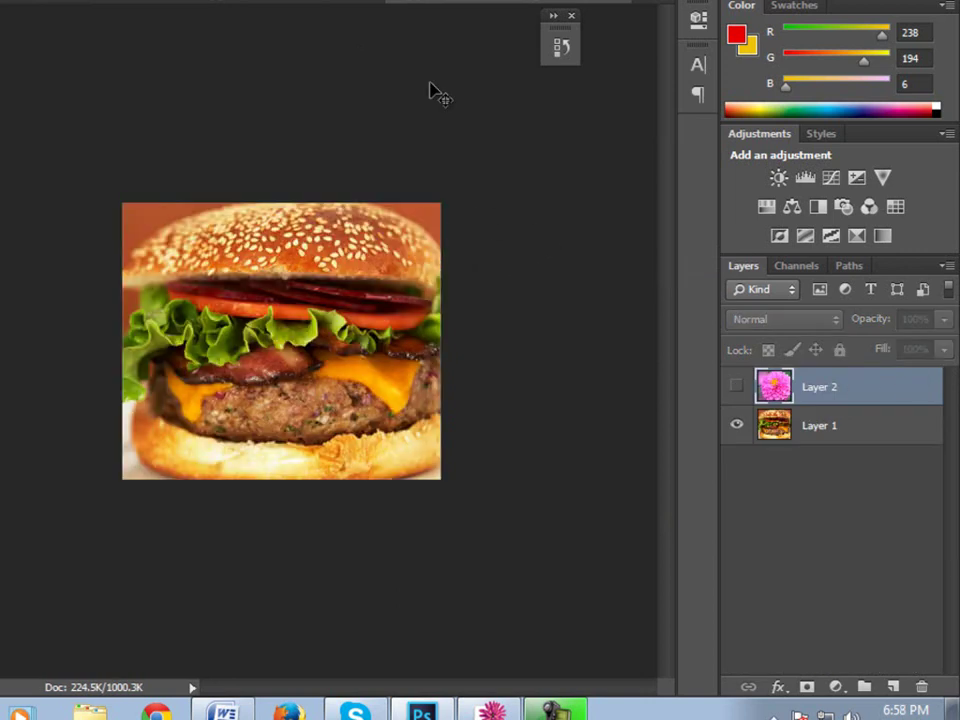
pyautogui.click(615, 3)
pyautogui.click(290, 214)
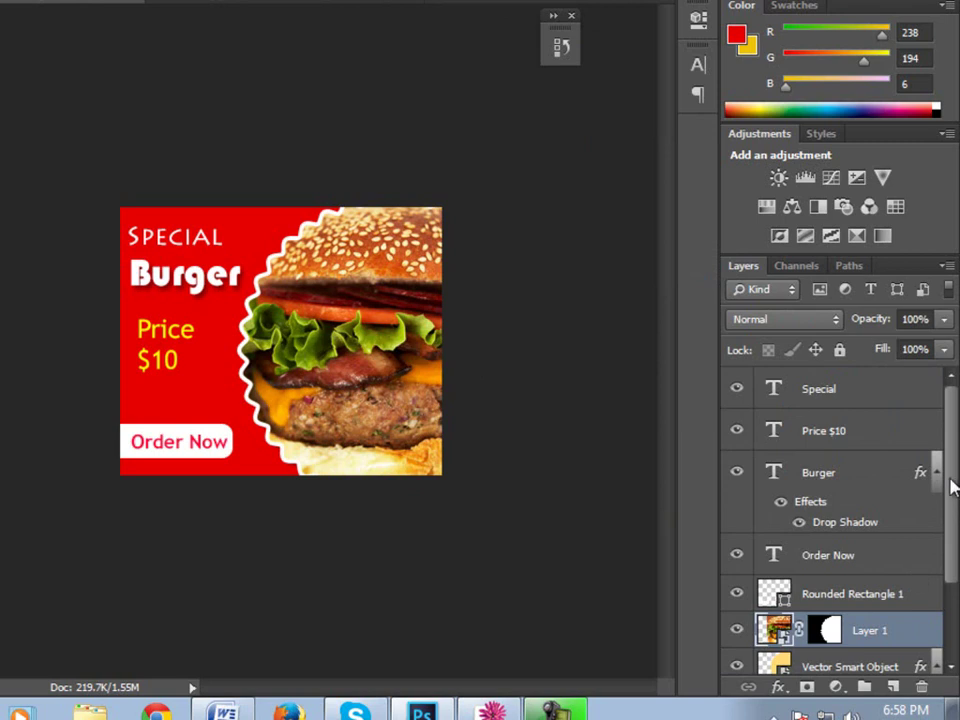
pyautogui.scroll(-3, 950, 487)
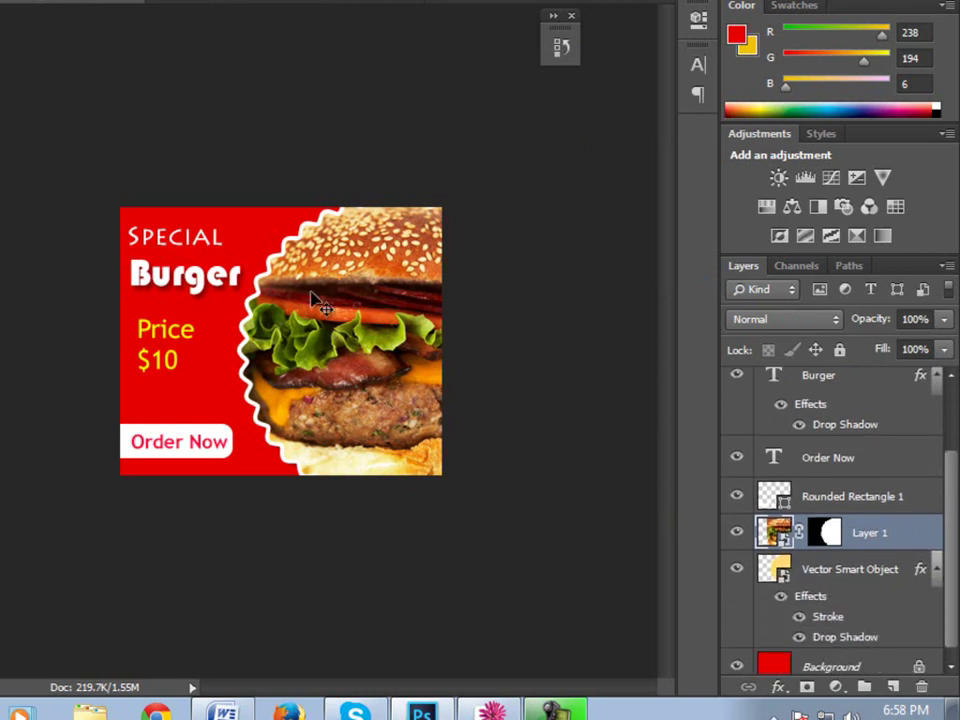